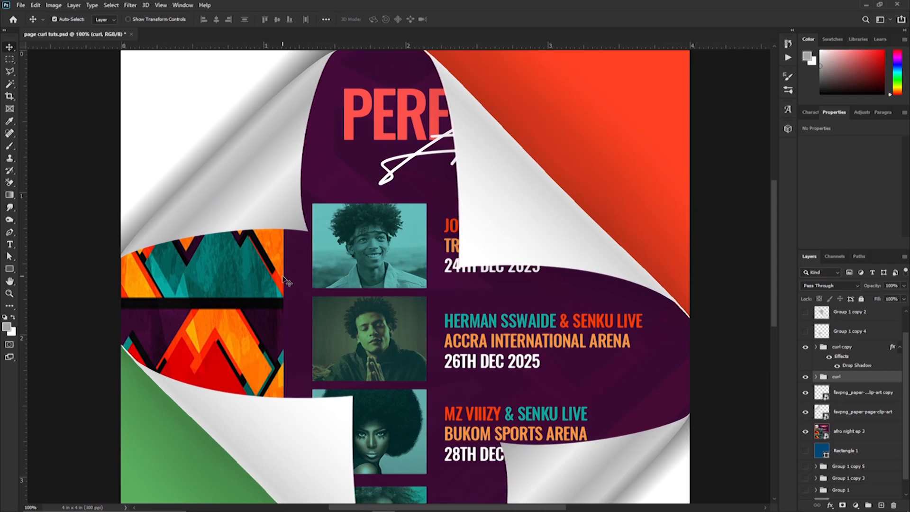
Create a new 4 x 4 inch RGB document at 300 pixels/inch
key(ctrl)
key(ctrl+n)
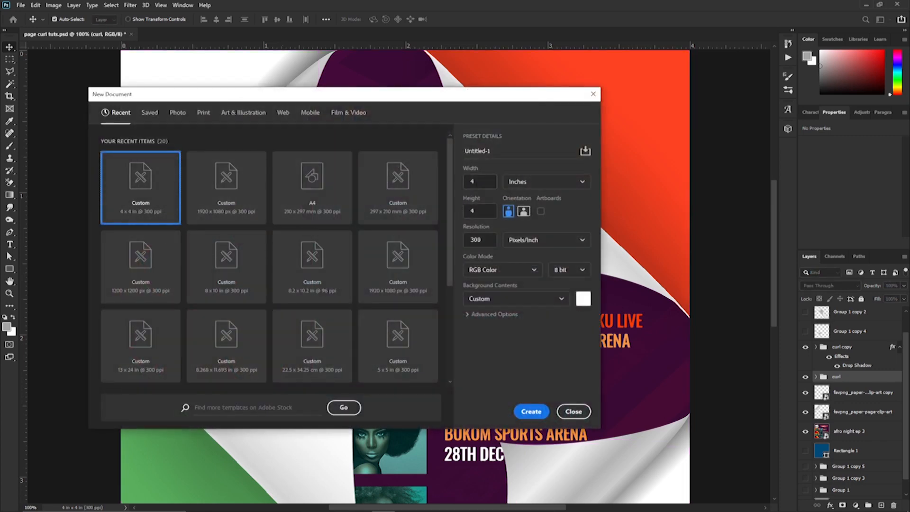
click(530, 411)
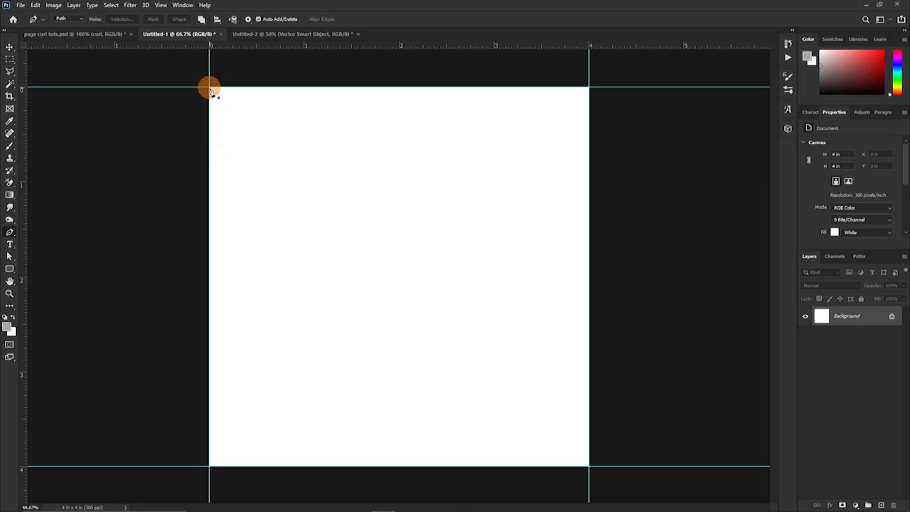
Draw a closed triangular Pen path through the canvas's top-left, bottom-right and bottom-left corners, and convert it to a shape
click(587, 465)
click(209, 466)
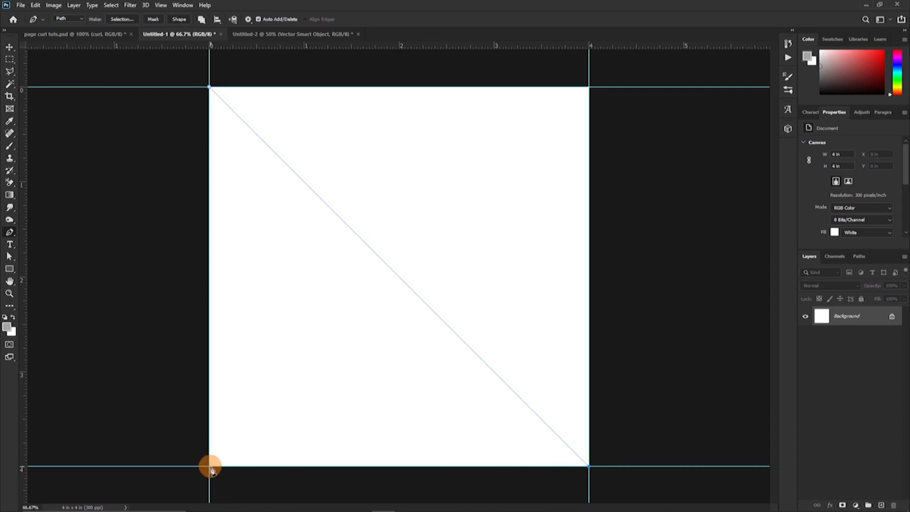
click(208, 88)
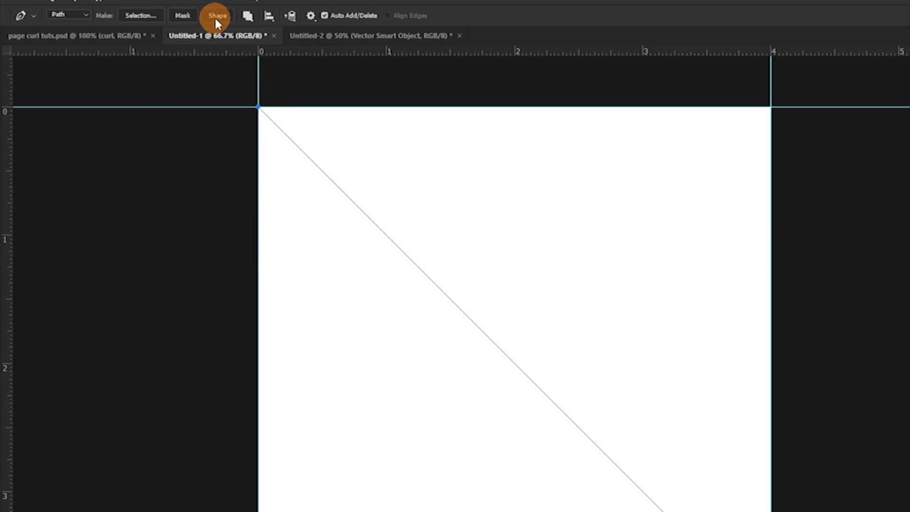
click(216, 18)
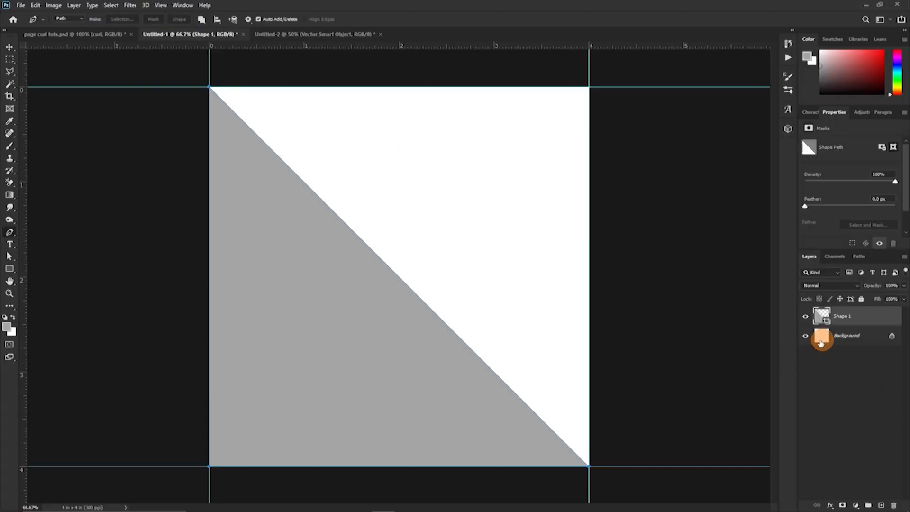
Hide the Background layer and change the triangle shape's fill color to white
click(805, 335)
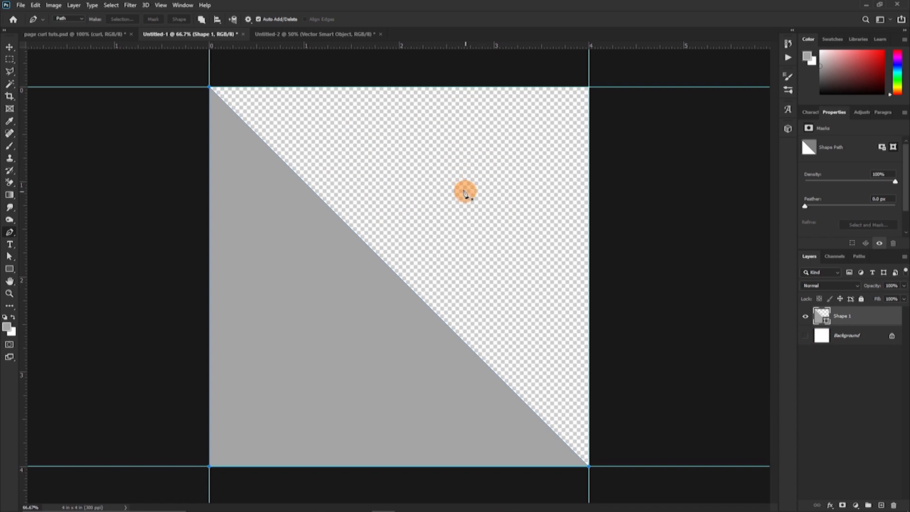
double_click(827, 322)
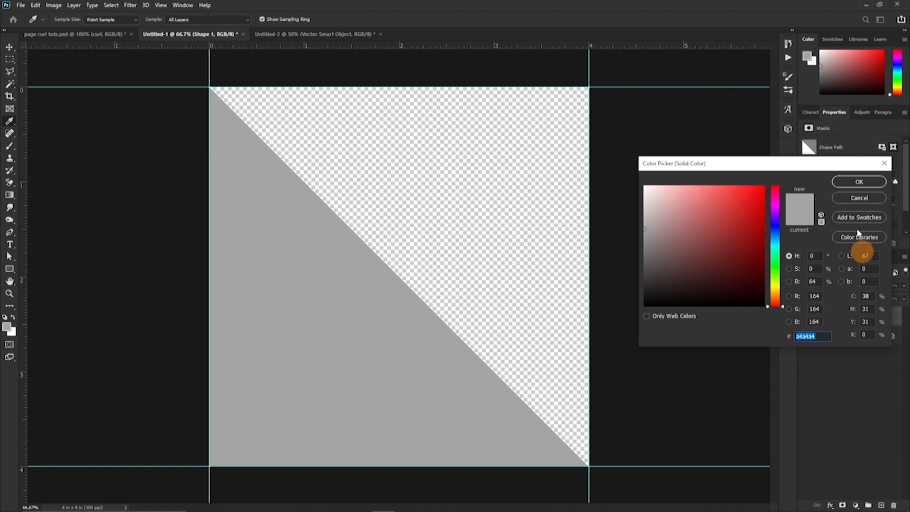
click(859, 199)
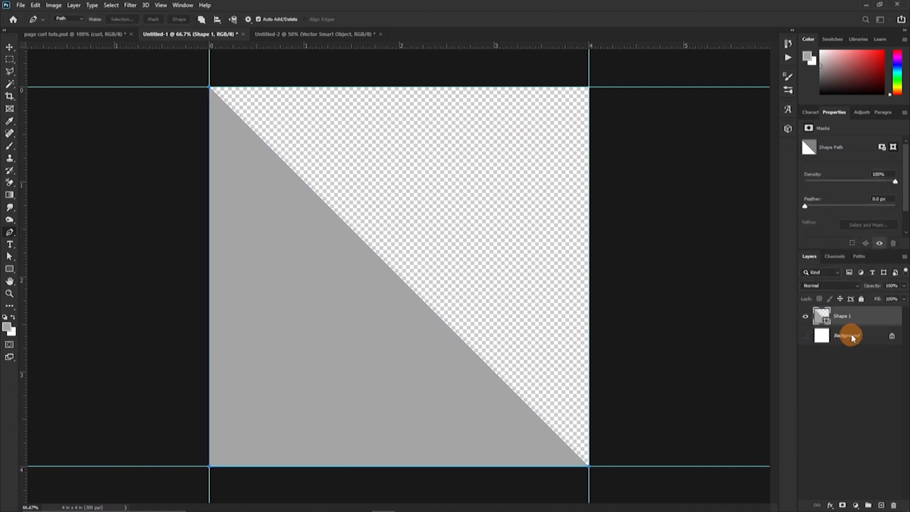
double_click(826, 322)
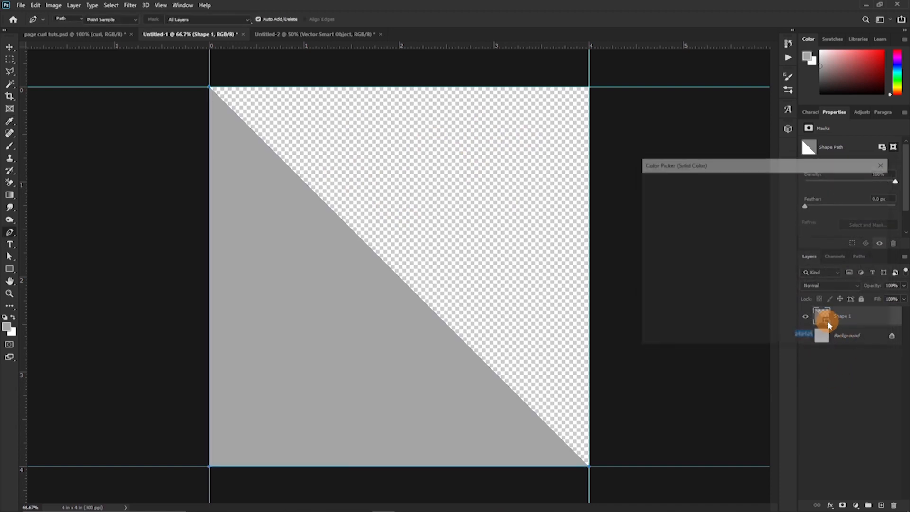
click(563, 138)
click(859, 181)
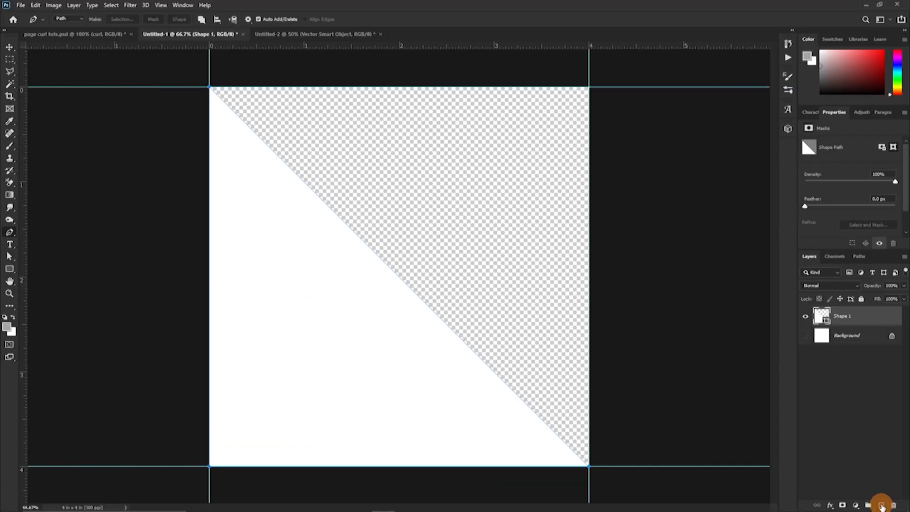
Add a new layer above the triangle and load the Black, White preset in the Gradient Editor
click(876, 503)
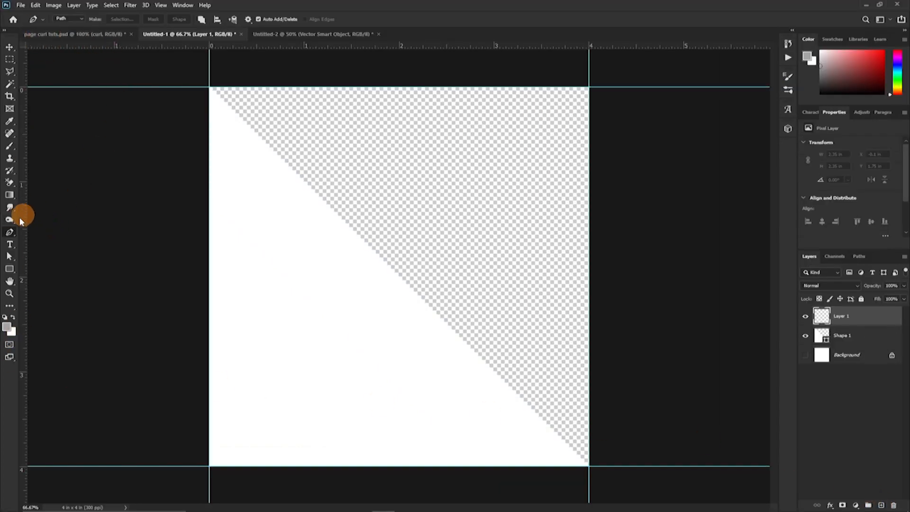
click(9, 195)
click(73, 21)
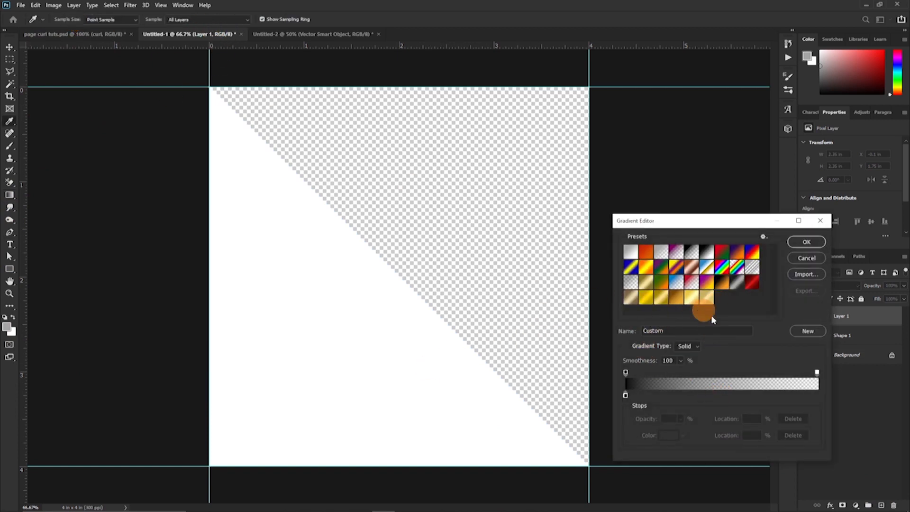
click(706, 254)
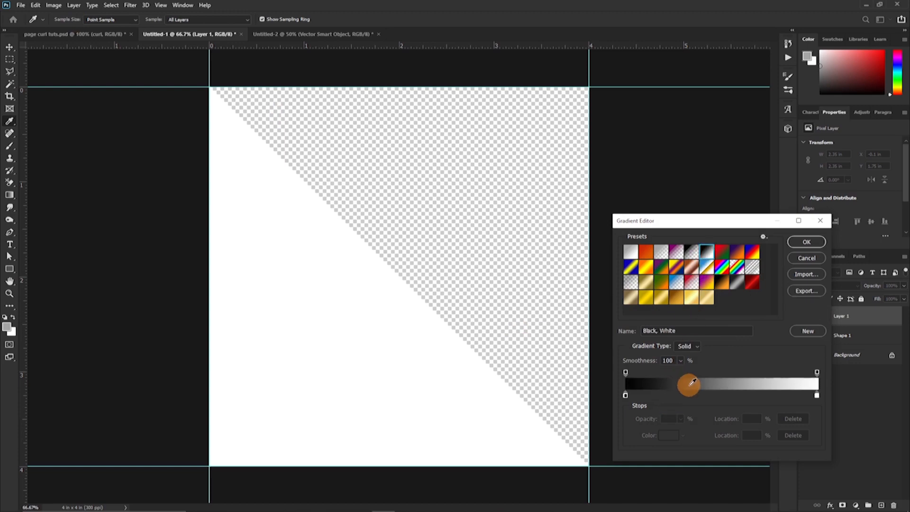
drag(753, 218, 679, 59)
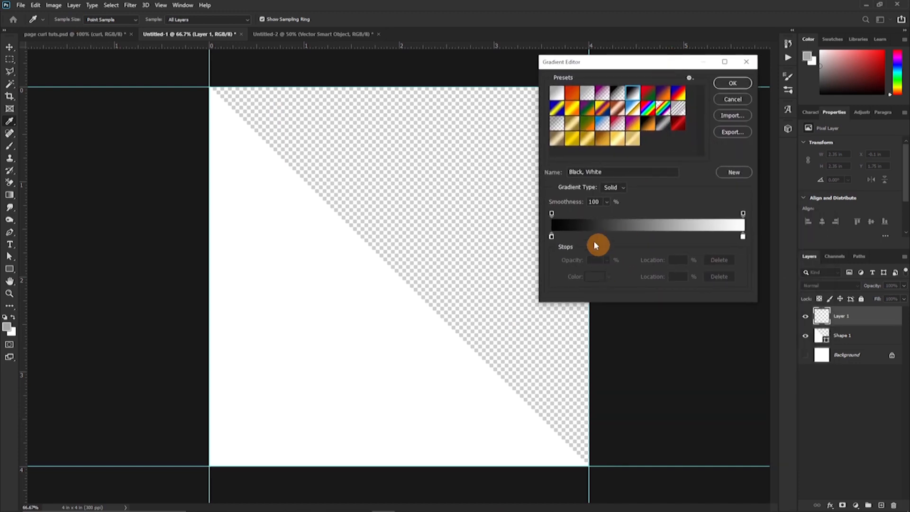
Add two color stops to the gradient, one about a third of the way along and one at about 69%
click(624, 236)
drag(625, 237, 626, 237)
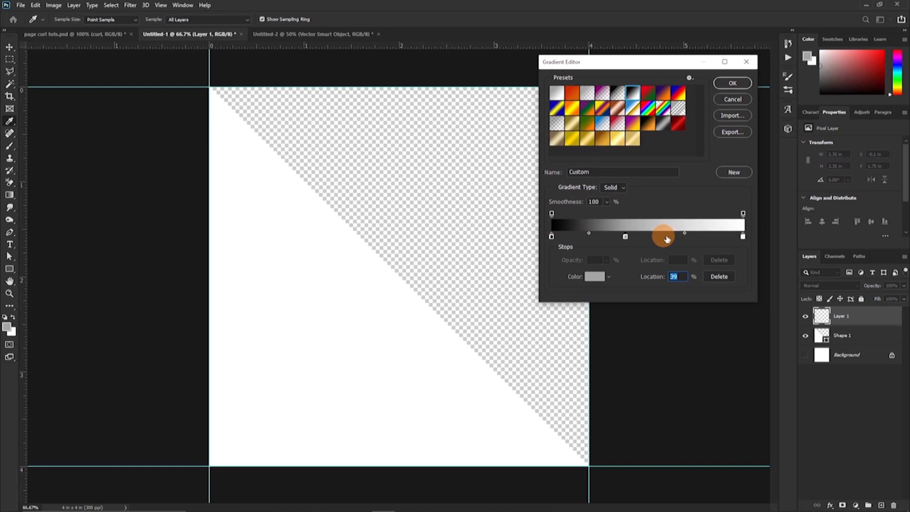
click(682, 236)
drag(625, 236, 617, 238)
Lighten the gradient's first stop to a sampled gray and set the second stop's color to #f3f3f3
click(551, 236)
click(583, 225)
click(618, 237)
click(595, 276)
drag(648, 205, 634, 201)
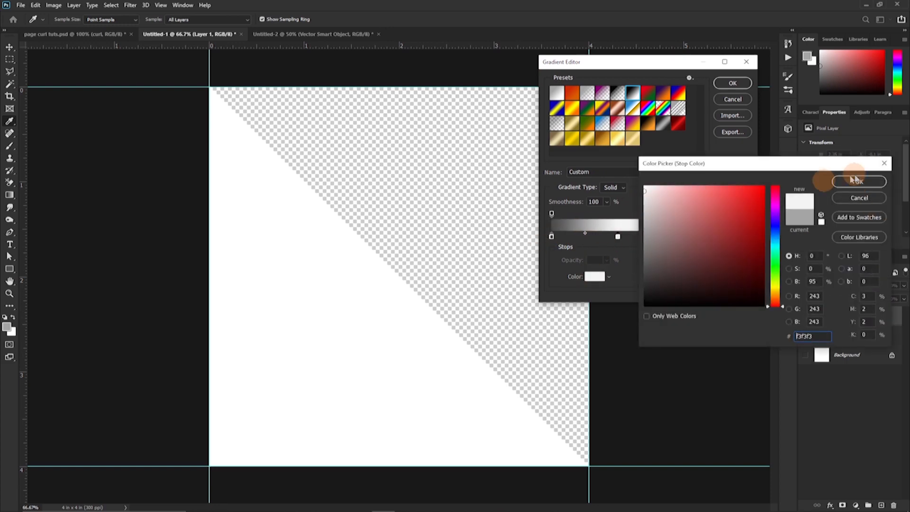
click(858, 181)
Set the color of the gradient's end stop to white
click(742, 236)
click(594, 277)
drag(646, 191, 639, 188)
click(858, 181)
Sample gray tones from the gradient for the 69% stop and the first stop, and accept the custom gradient
click(682, 236)
click(558, 225)
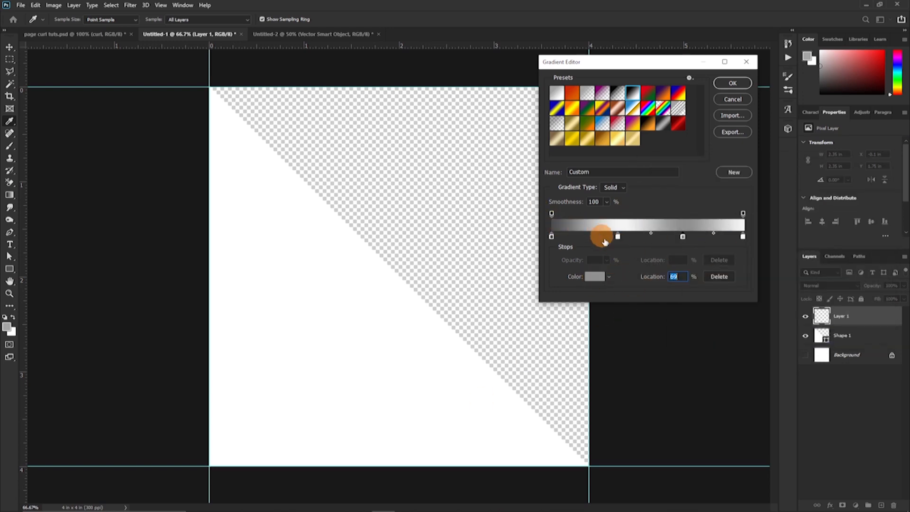
click(552, 236)
click(572, 221)
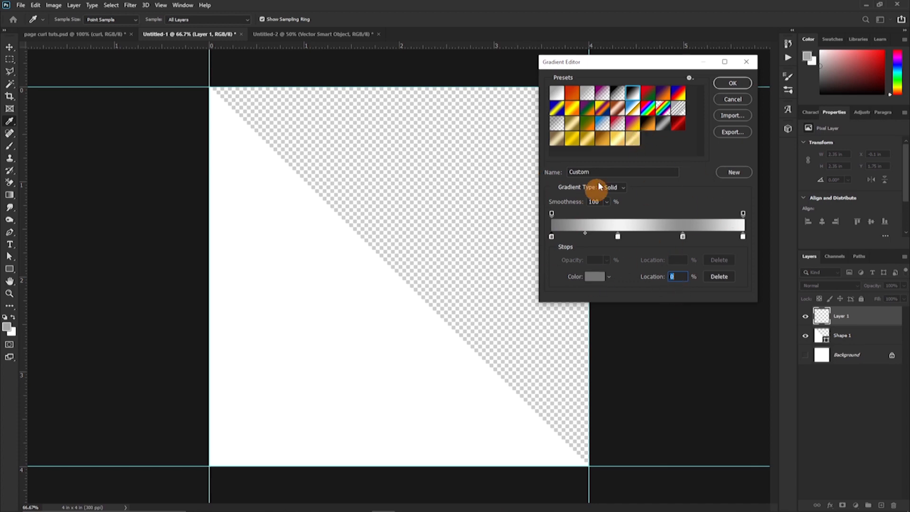
click(733, 84)
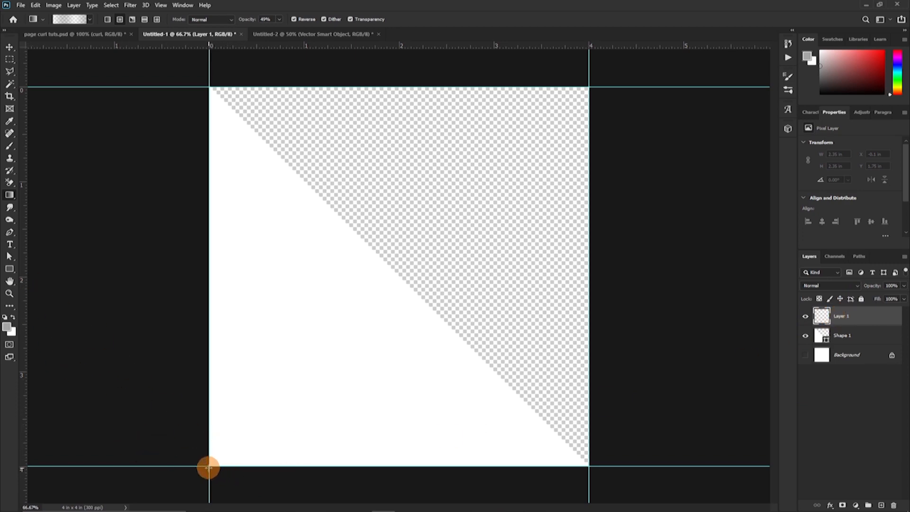
drag(208, 466, 522, 167)
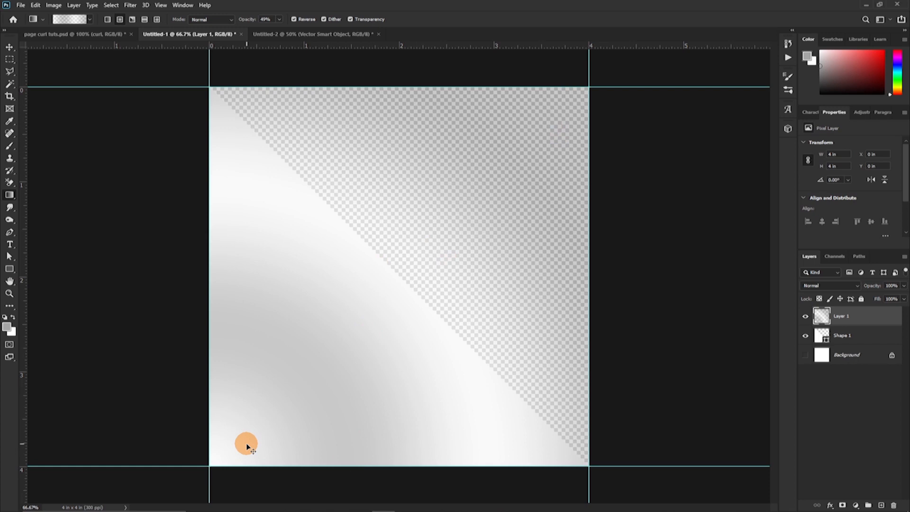
key(ctrl+z)
drag(209, 466, 395, 269)
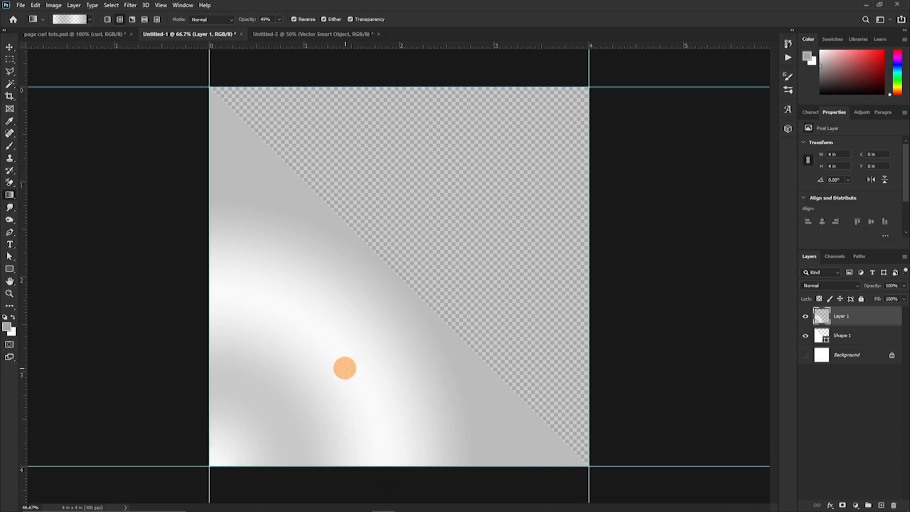
key(ctrl+z)
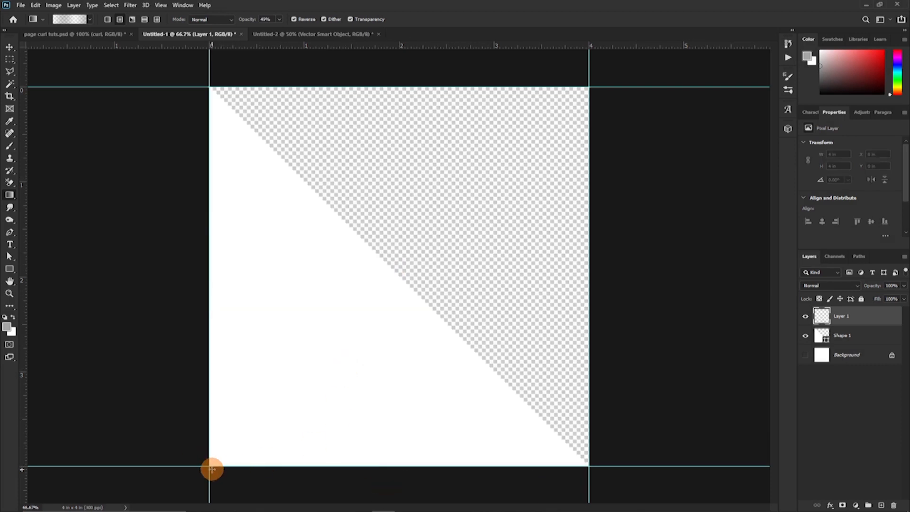
drag(207, 469, 299, 351)
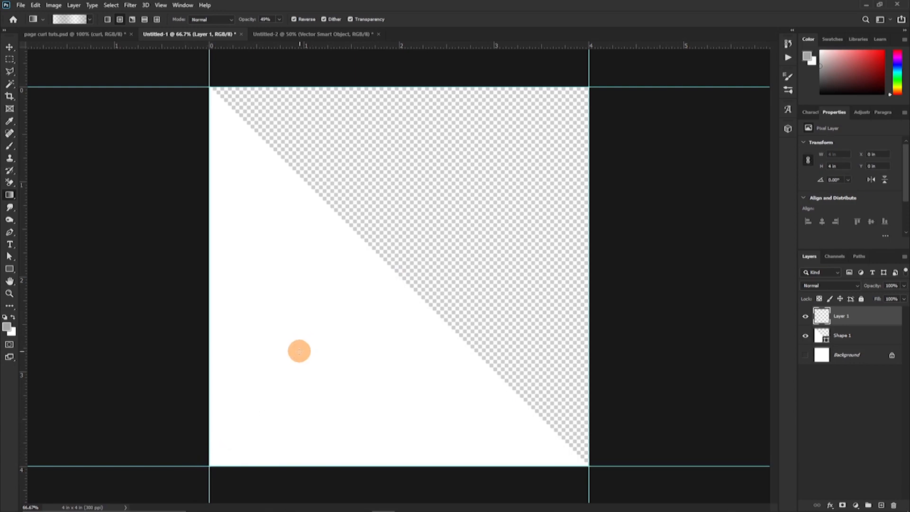
key(ctrl+z)
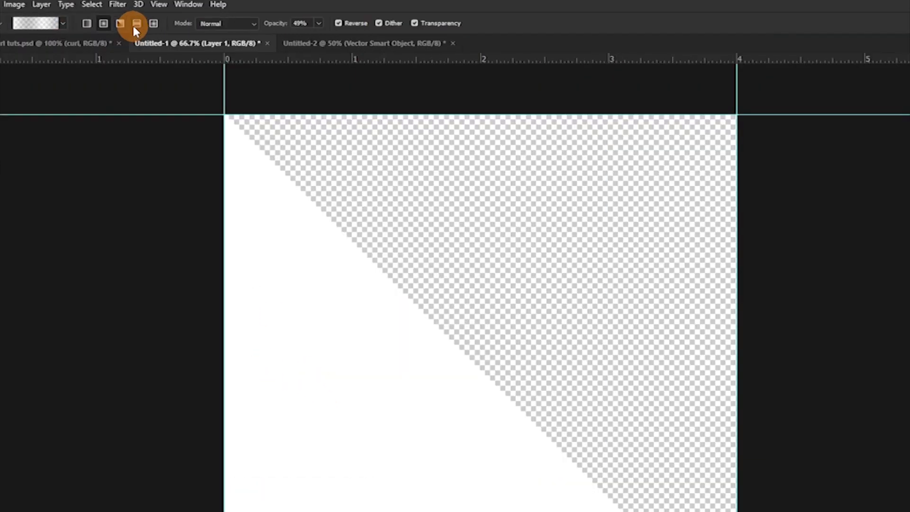
Apply a reflected gradient on Layer 1 from the canvas's bottom-left corner diagonally to near the triangle's long edge
click(144, 20)
click(136, 24)
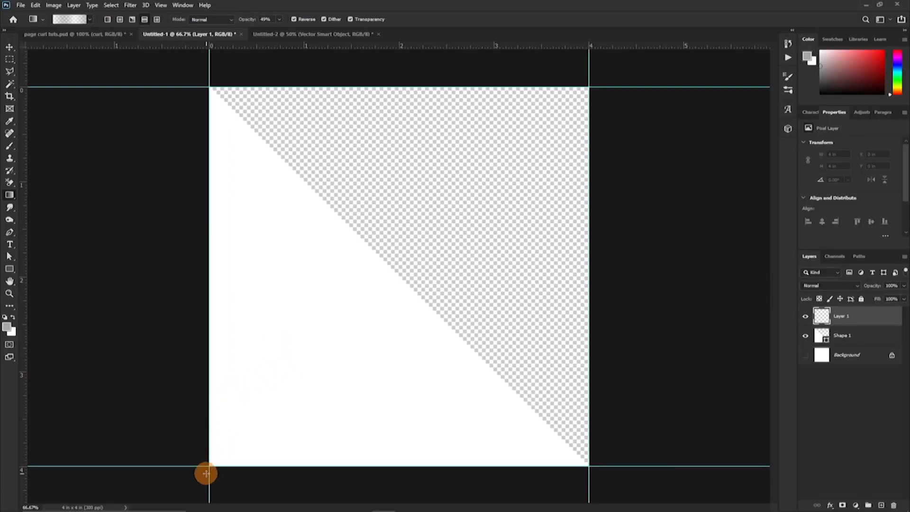
drag(209, 467, 379, 277)
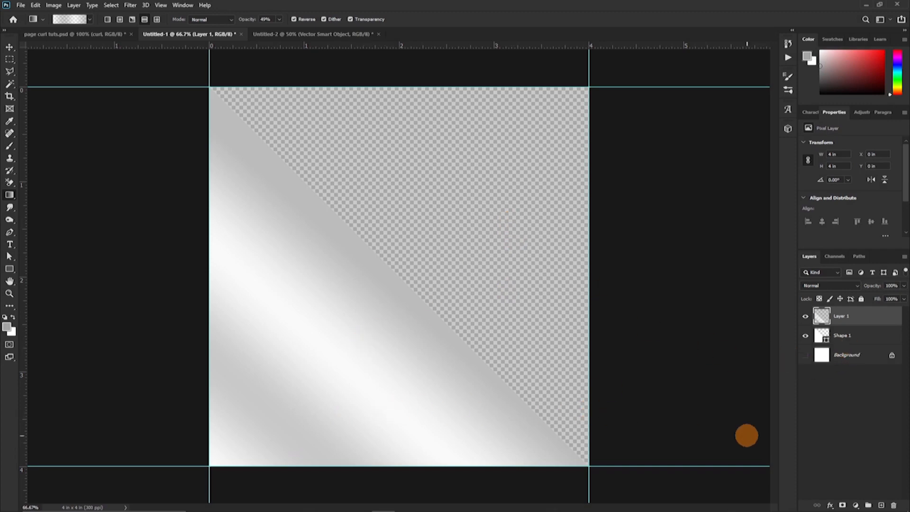
Scale Layer 1 and Shape 1 together to about 2.46 in toward the bottom-left corner, and clip Layer 1 to Shape 1
shift+click(861, 337)
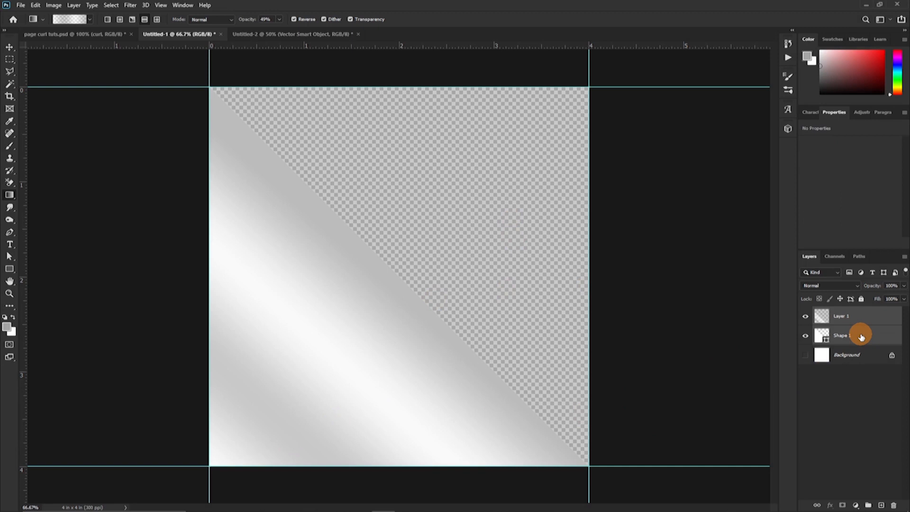
key(ctrl+t)
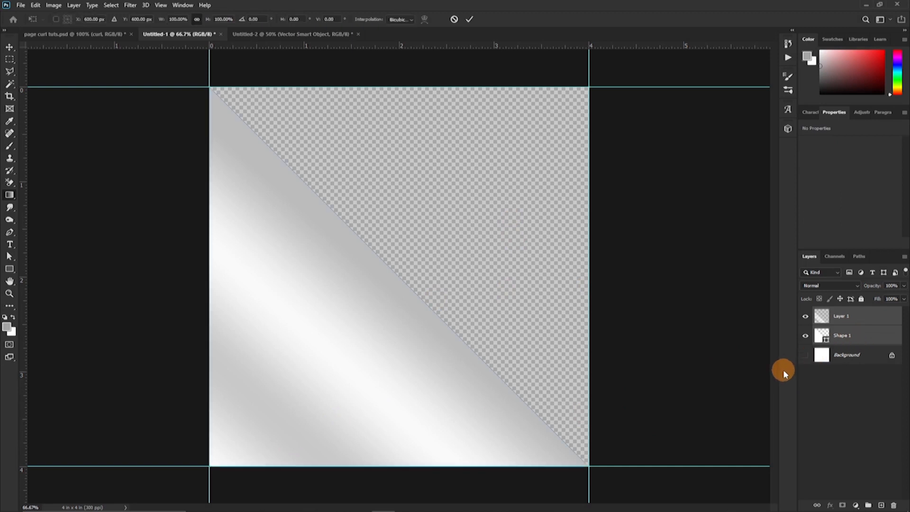
drag(589, 87, 473, 244)
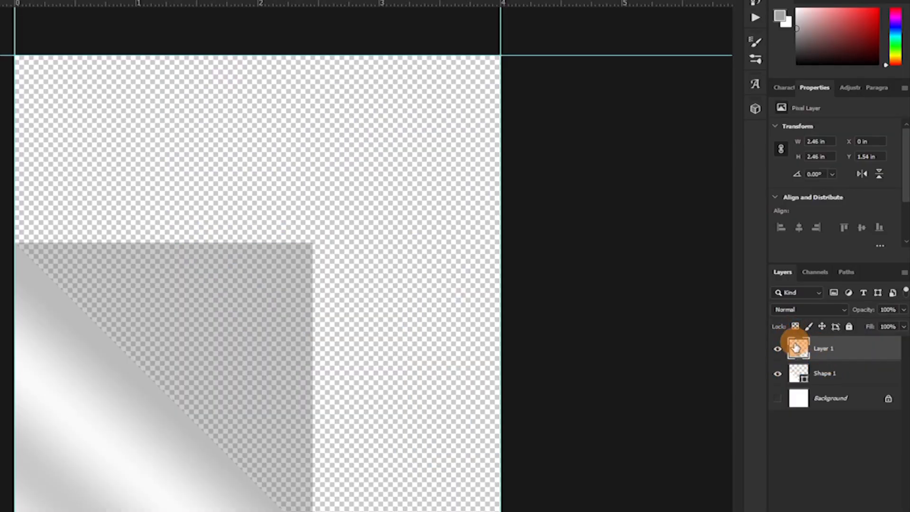
mouse_move(796, 347)
mouse_down()
mouse_move(809, 375)
mouse_move(798, 357)
mouse_up()
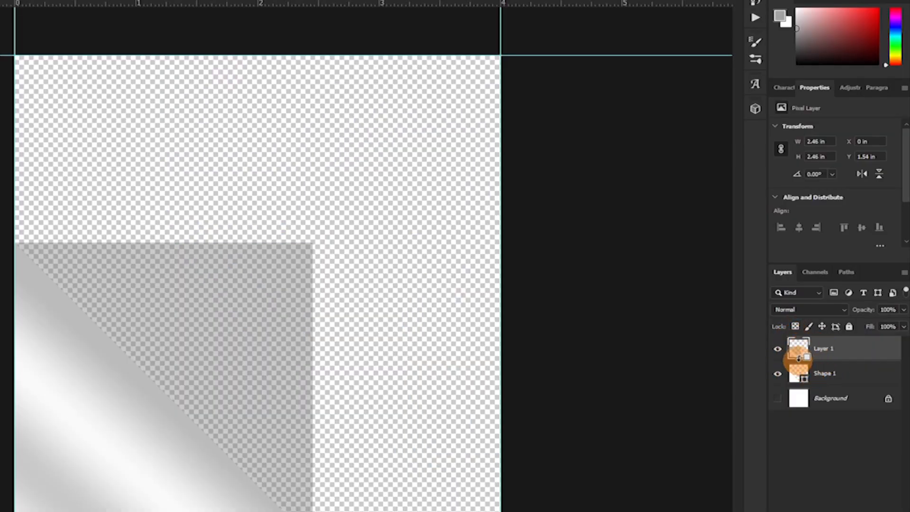
alt+click(800, 359)
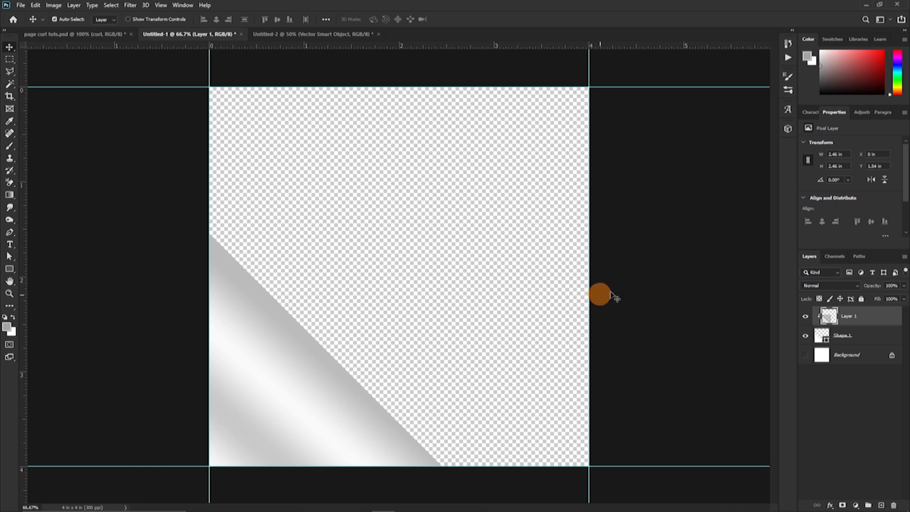
Group Layer 1 and Shape 1, duplicate the group, and hide the original group
ctrl+click(858, 333)
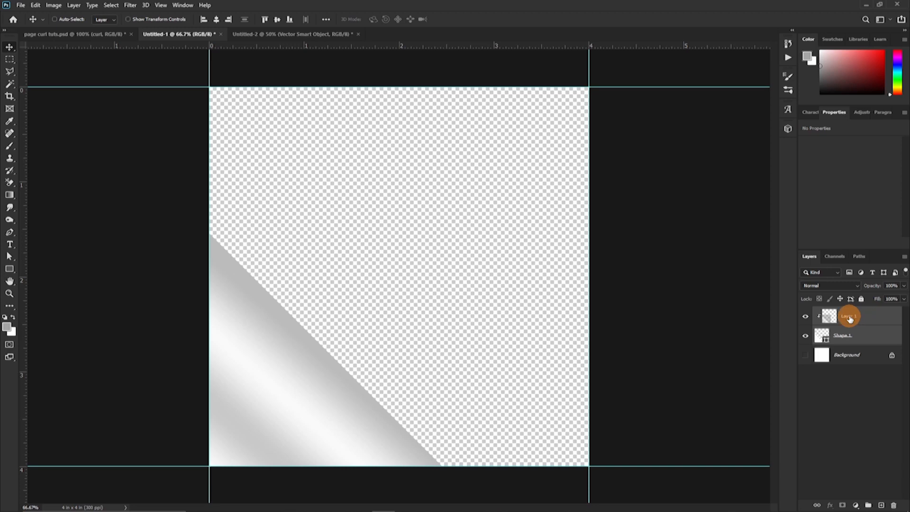
key(ctrl+g)
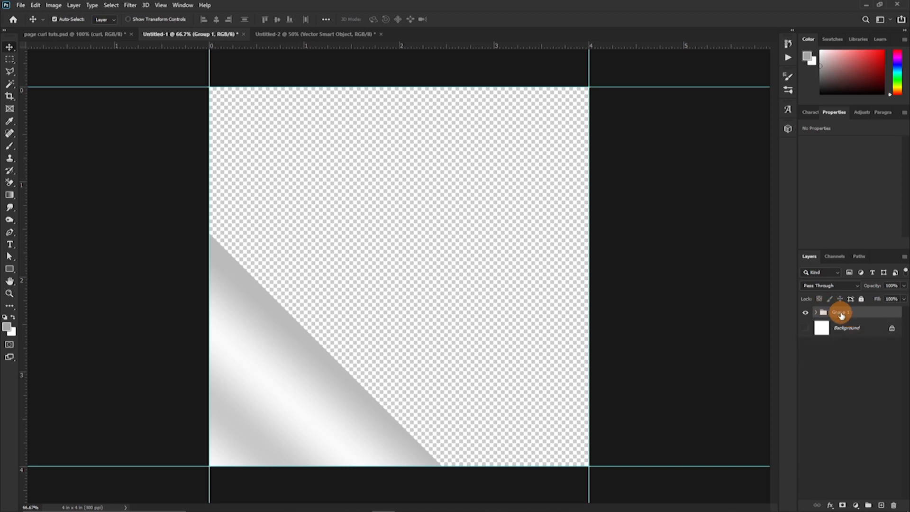
key(ctrl+j)
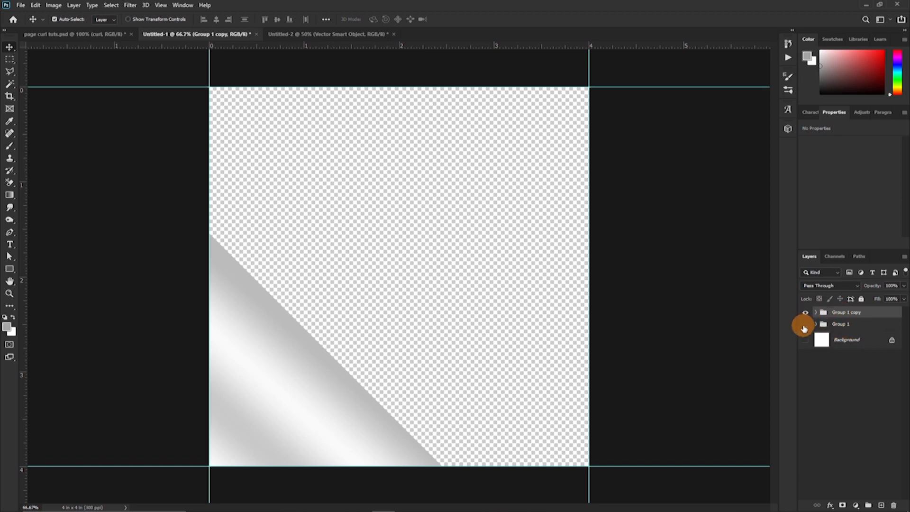
click(805, 325)
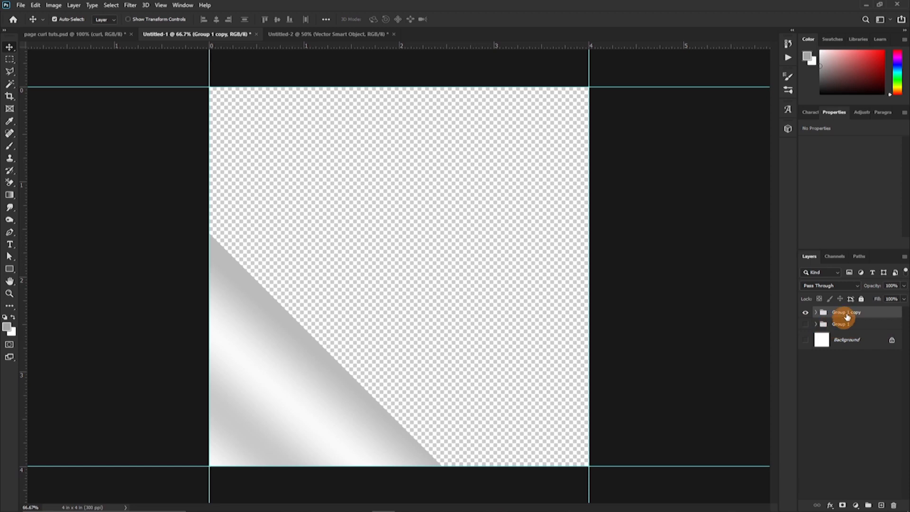
Convert Group 1 copy to a smart object and, with the guides hidden, warp its bottom-left corner diagonally up past the triangle's long edge
right_click(848, 313)
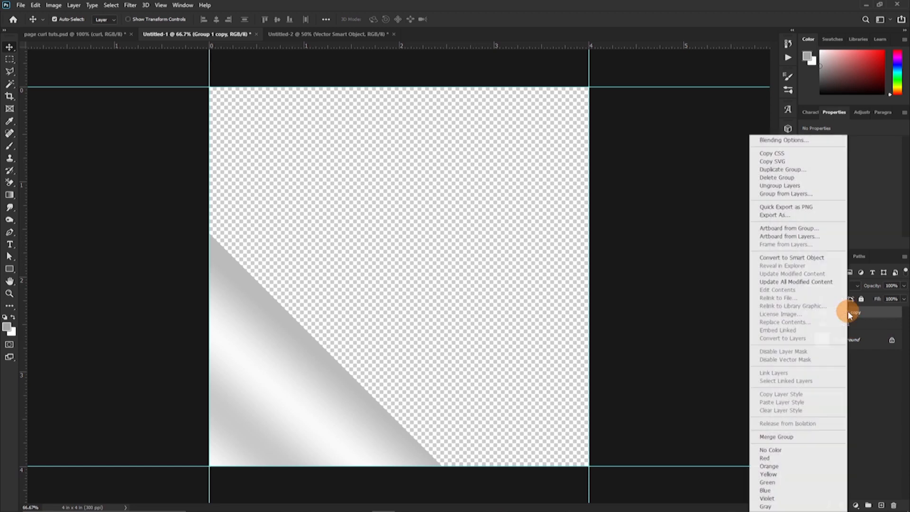
click(782, 264)
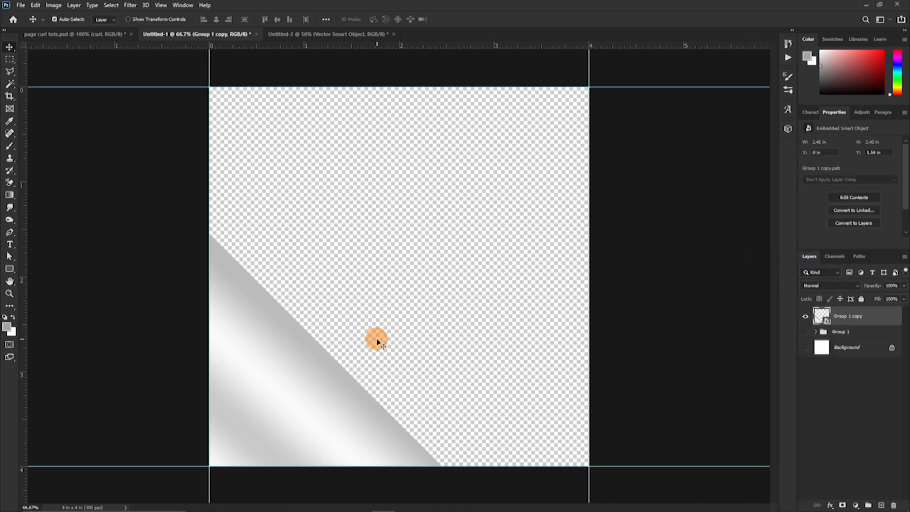
key(ctrl+t)
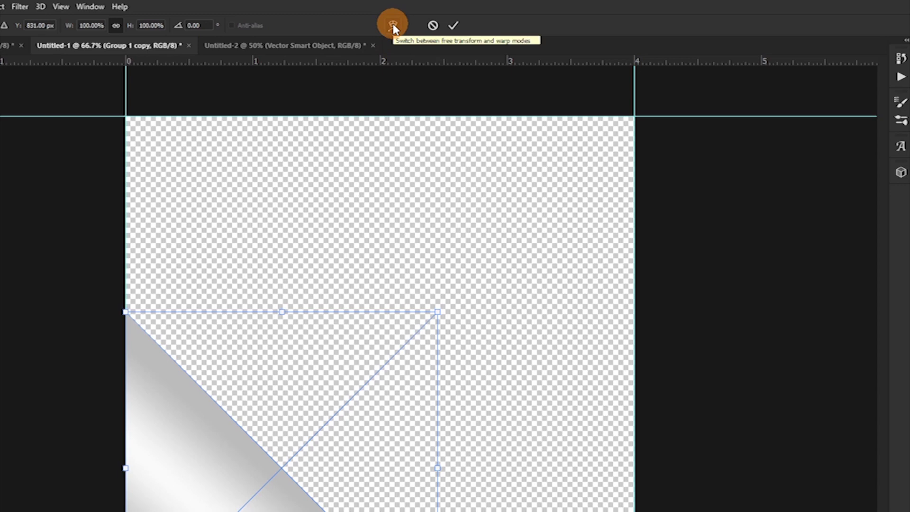
click(393, 26)
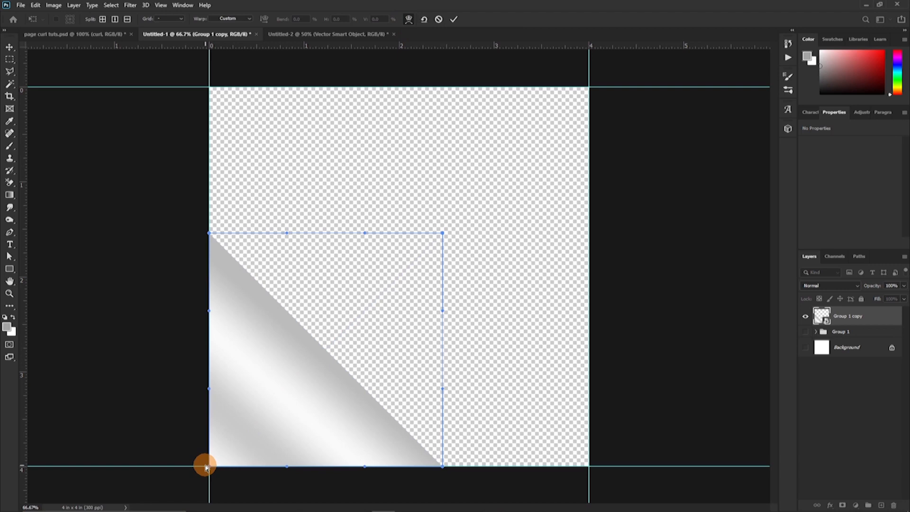
key(ctrl+semicolon)
drag(208, 467, 403, 281)
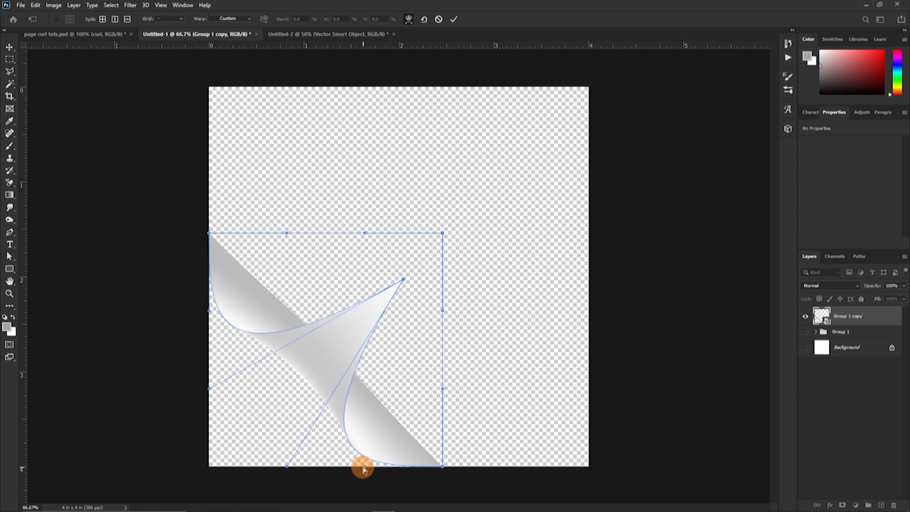
Shorten both warp handles at the mesh's bottom-right corner by pulling them close to the corner point
key(ctrl+plus)
key(ctrl+plus)
drag(392, 410, 308, 303)
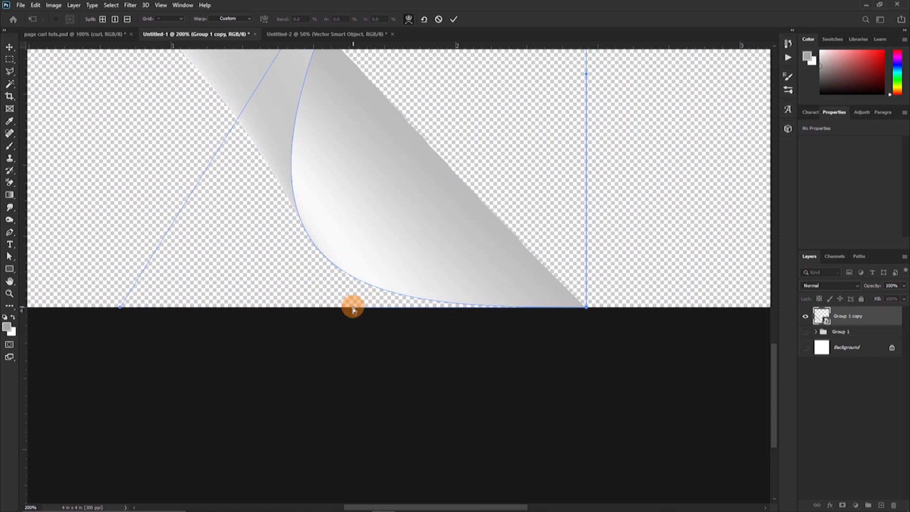
drag(448, 310, 547, 309)
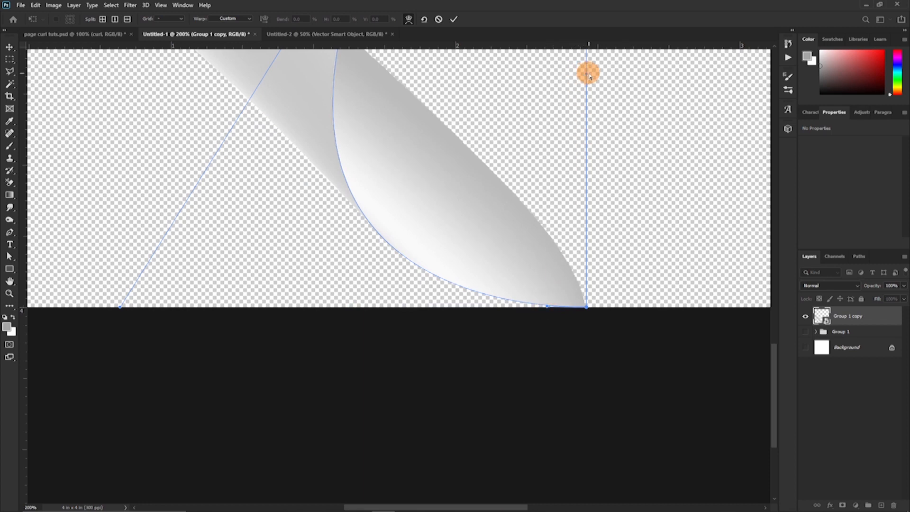
drag(587, 74, 587, 287)
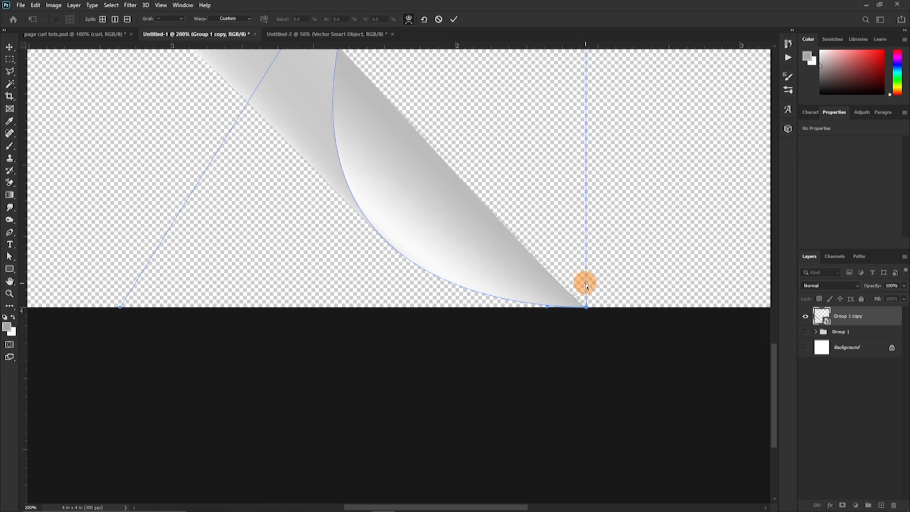
Shorten both warp handles at the mesh's top-left corner so they sit near the corner point
drag(216, 146, 353, 349)
drag(297, 245, 301, 185)
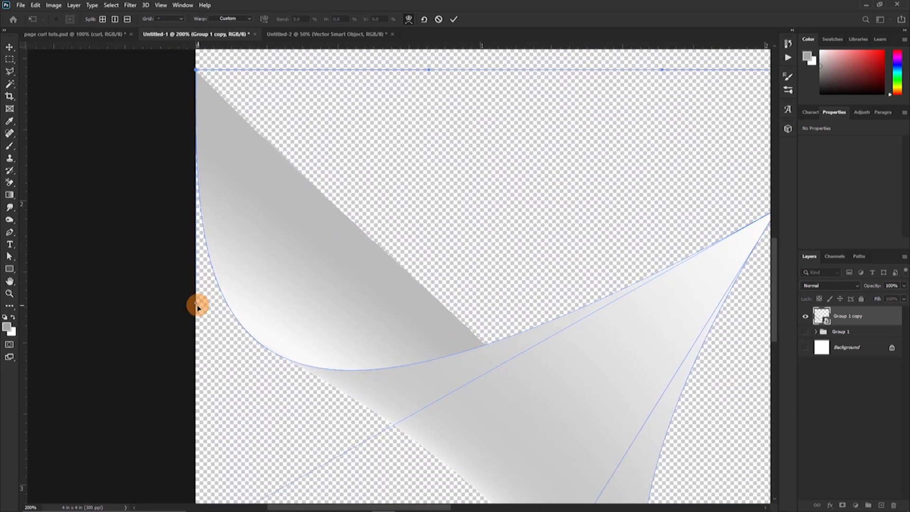
drag(195, 303, 195, 138)
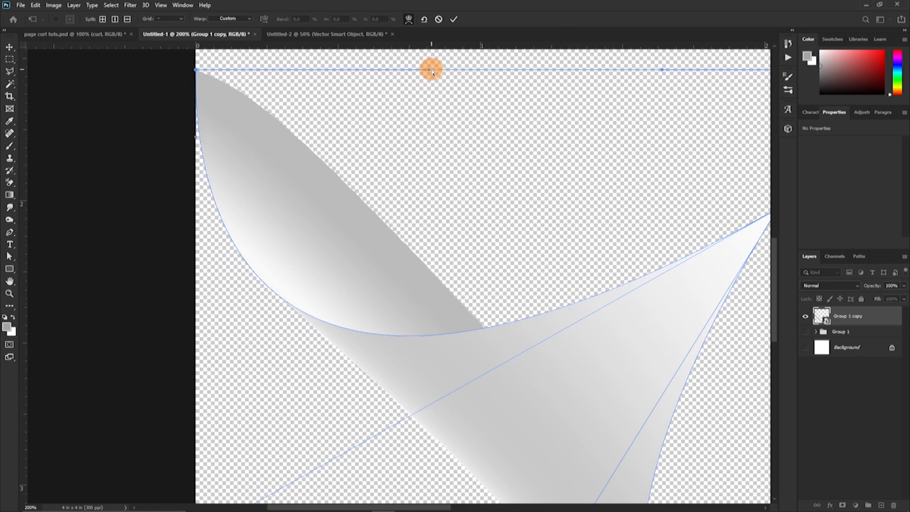
drag(349, 72, 227, 72)
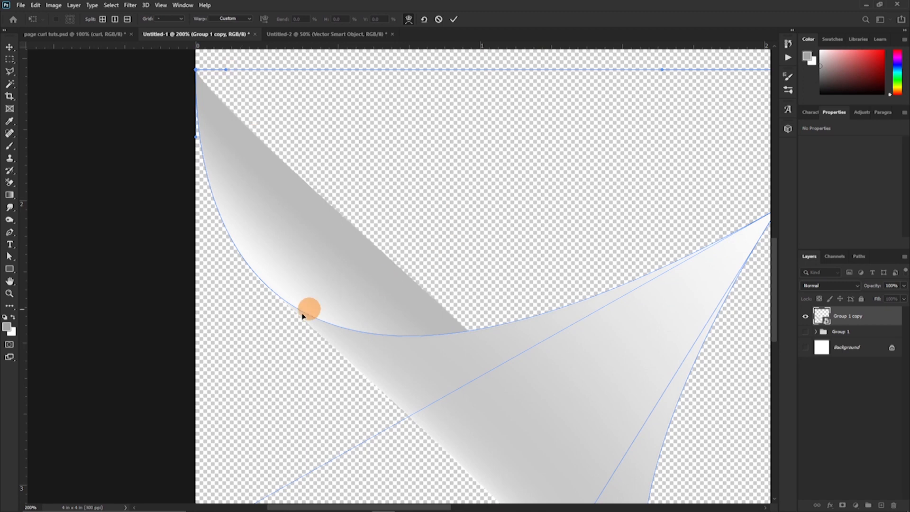
Swing both warp handles of the folded corner outward so the curl's upper and right edges become gentle curves
scroll(254, 398, down, 3)
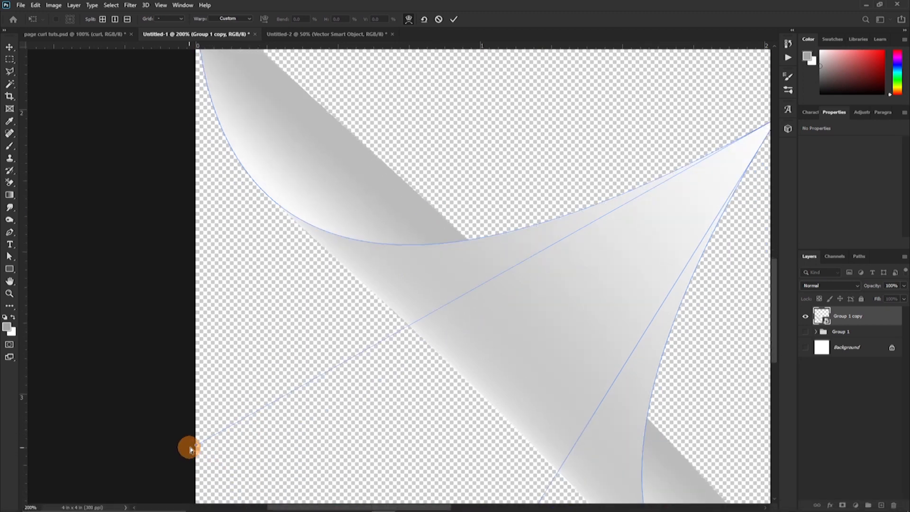
drag(197, 442, 408, 183)
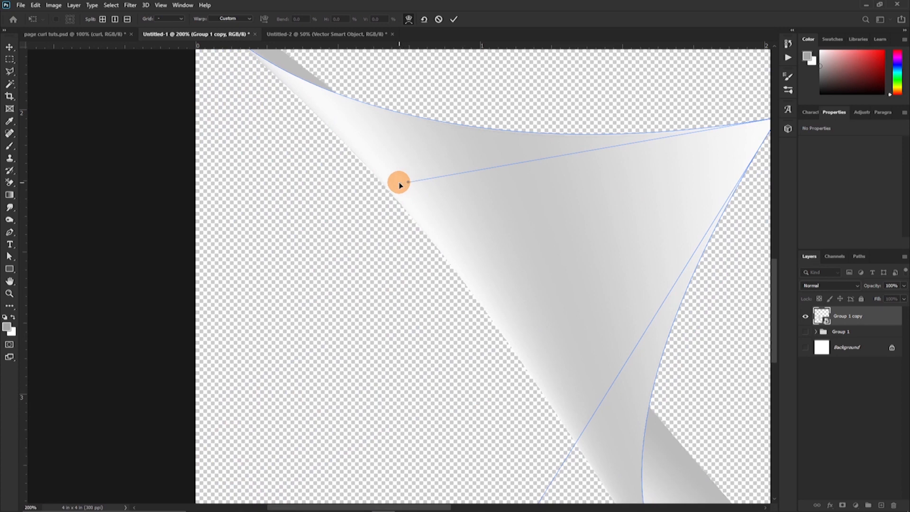
scroll(399, 185, down, 4)
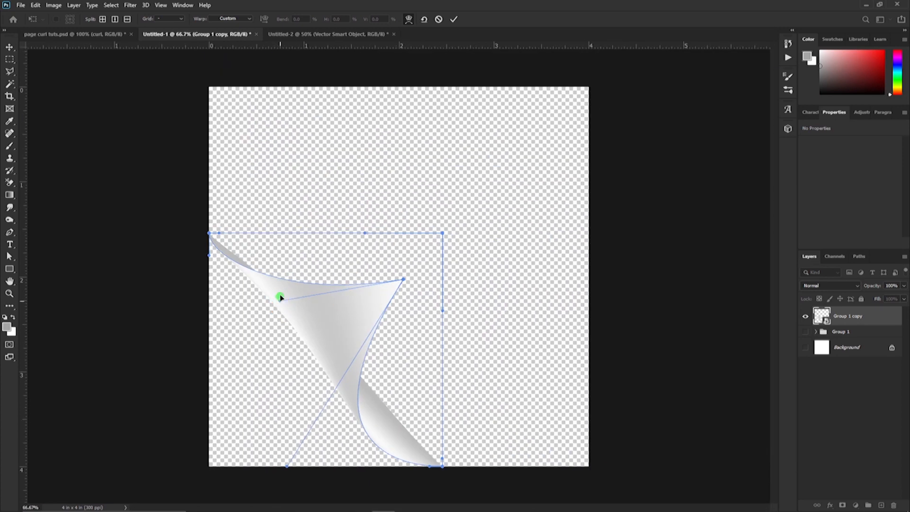
drag(280, 297, 282, 269)
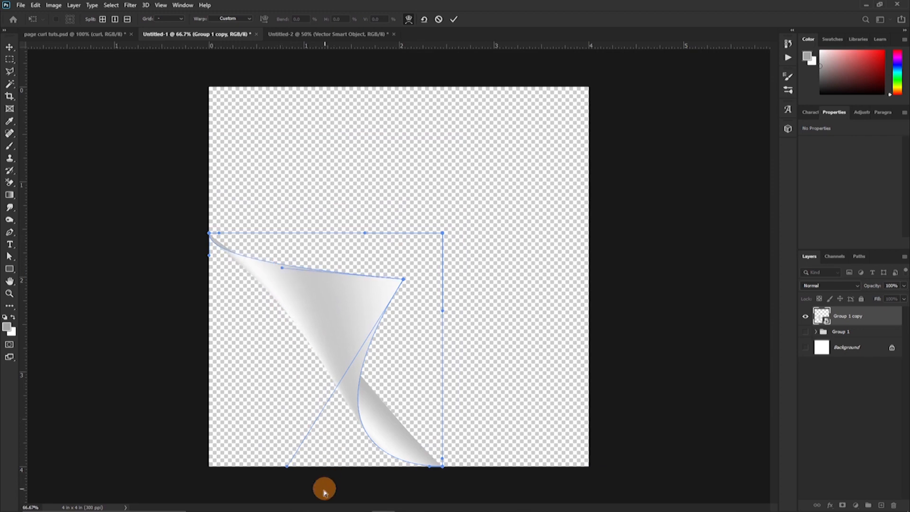
drag(287, 466, 404, 406)
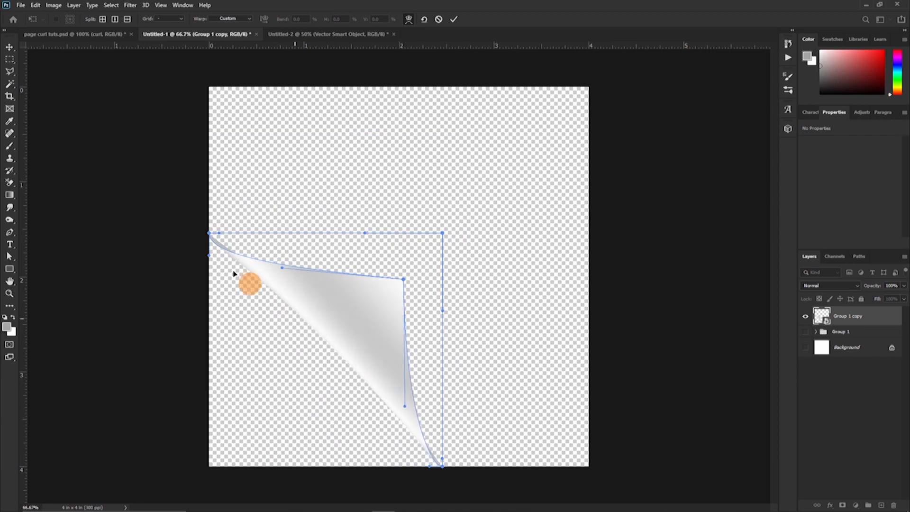
Tighten the warp handles at the curl's top-left and bottom-right ends until the dark slivers there disappear
drag(207, 248, 207, 245)
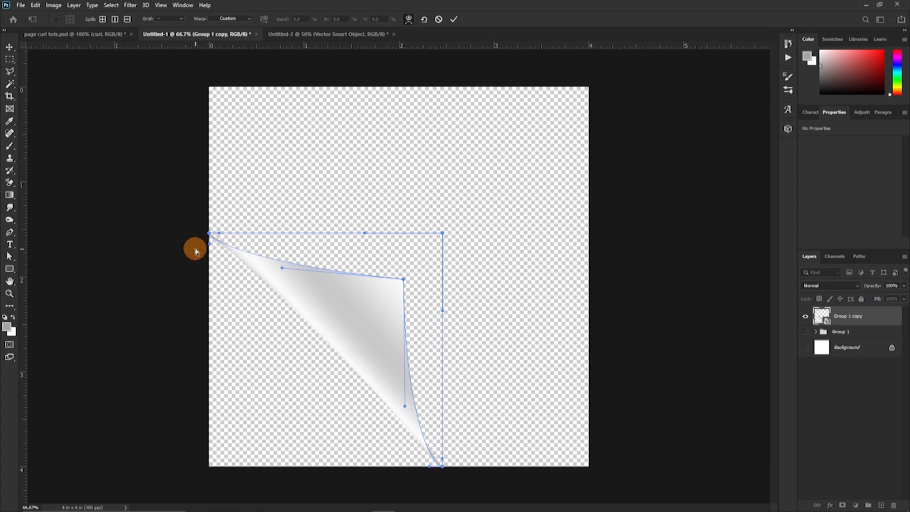
key(ctrl+plus)
key(ctrl+plus)
drag(182, 200, 468, 321)
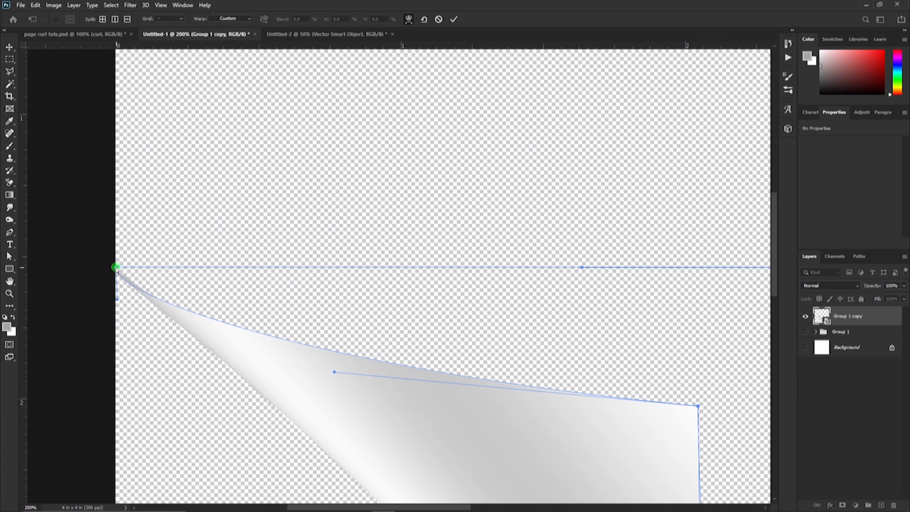
drag(123, 267, 114, 291)
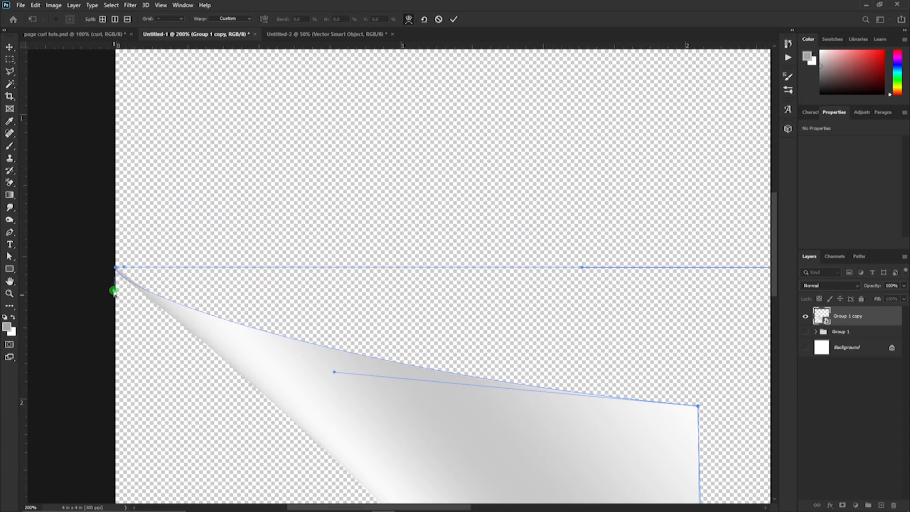
drag(454, 229, 437, 253)
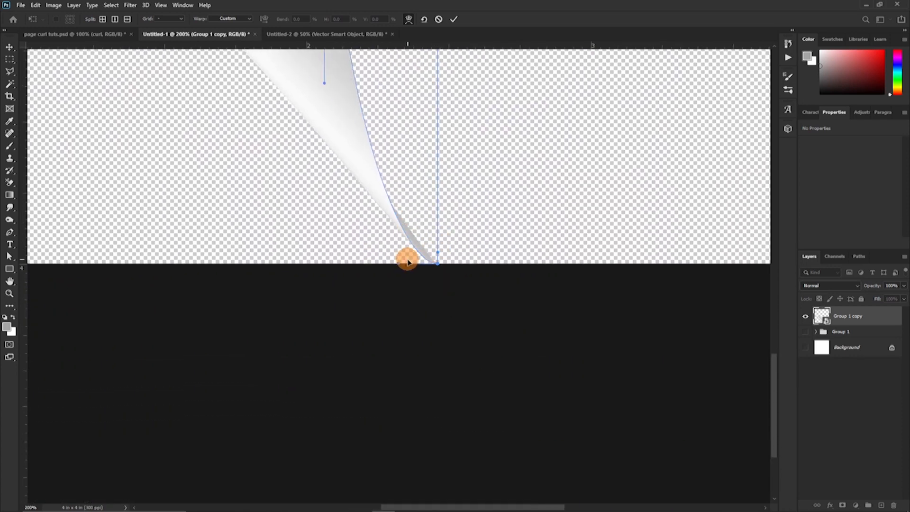
drag(404, 266, 421, 267)
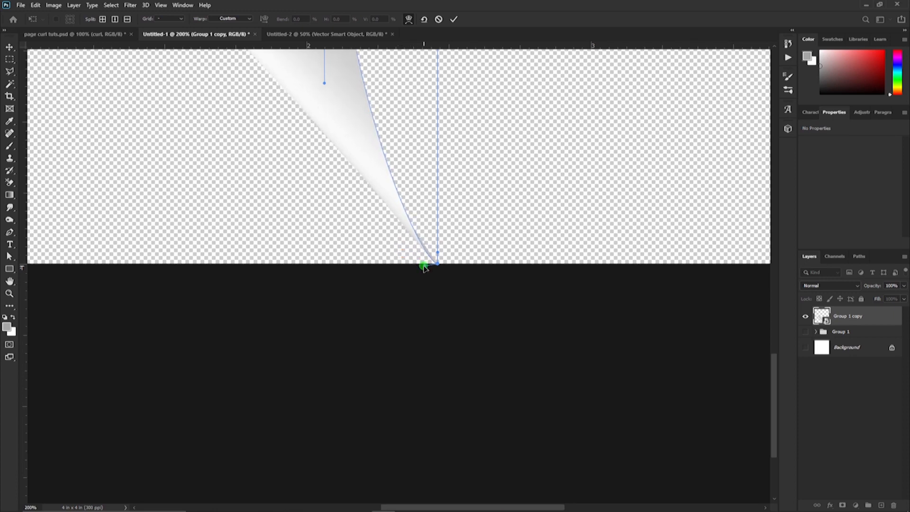
Raise the folded corner's tip slightly up and to the right, fine-tune its handles, and commit the warp
drag(352, 185, 392, 308)
drag(358, 213, 374, 337)
drag(398, 123, 387, 202)
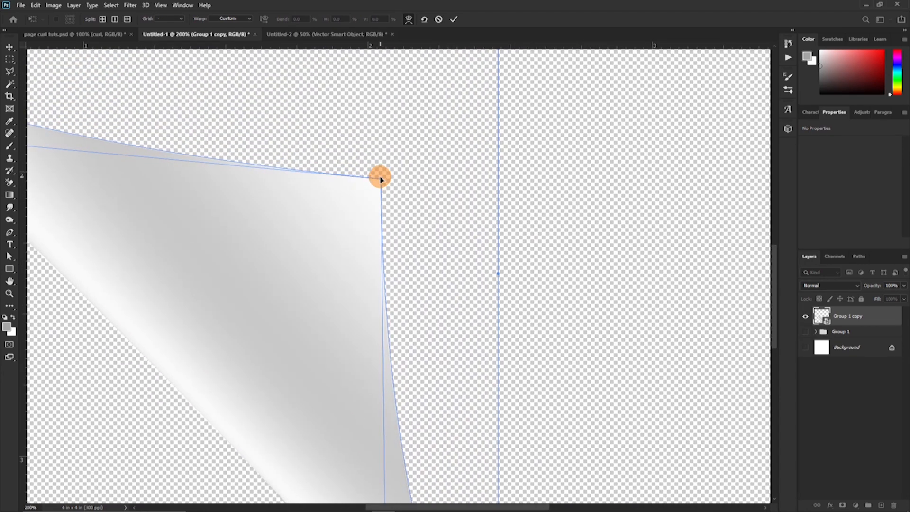
key(ctrl+minus)
key(ctrl+minus)
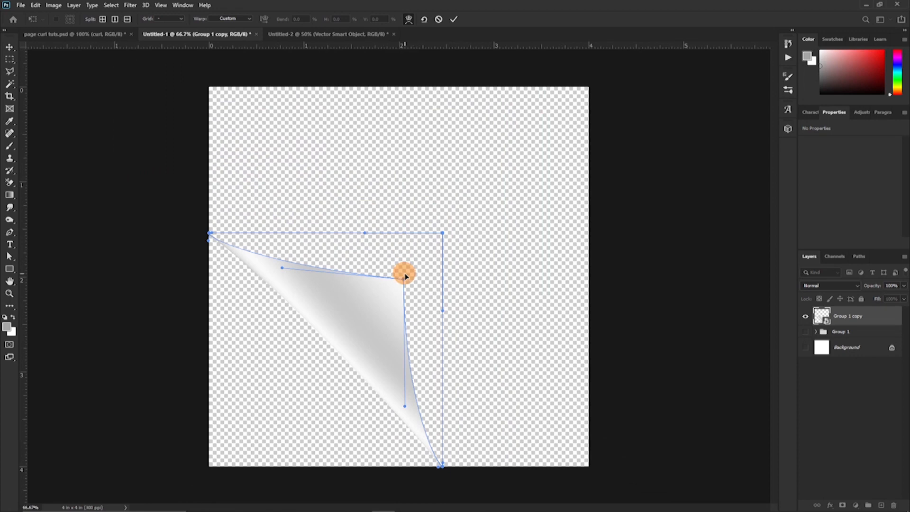
drag(404, 281, 411, 257)
drag(281, 269, 288, 270)
drag(410, 409, 410, 331)
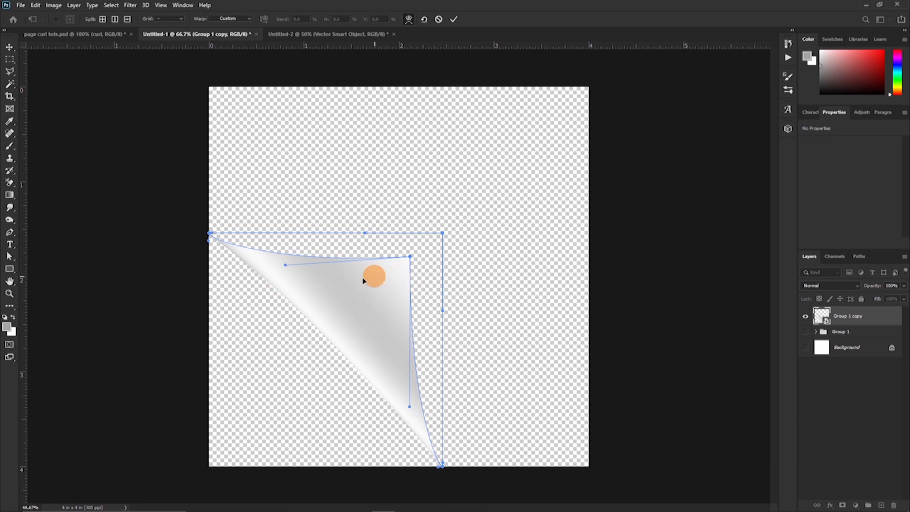
click(454, 19)
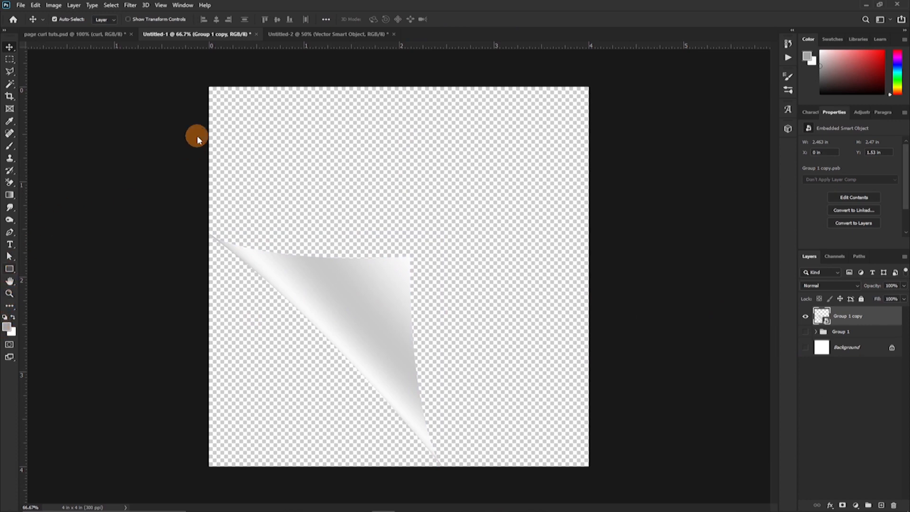
Draw a rectangle of about 1283 x 1254 px covering the whole canvas and place it below Group 1 copy
right_click(9, 268)
click(61, 269)
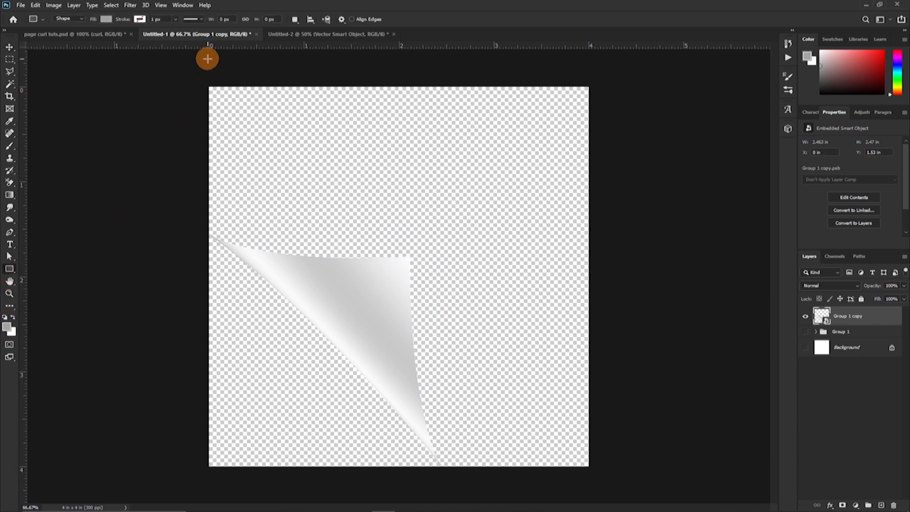
drag(200, 77, 607, 474)
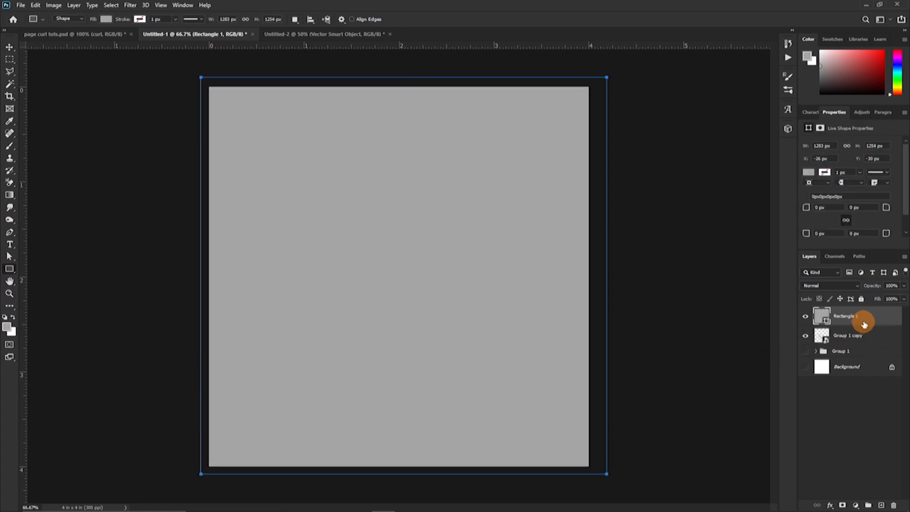
drag(863, 318, 834, 347)
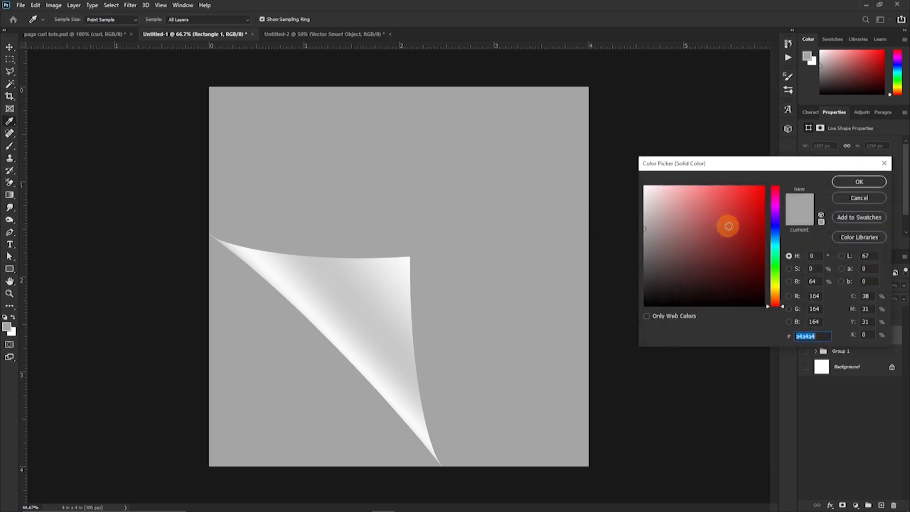
Change Rectangle 1's fill to a light coral red and lock the layer
click(723, 207)
click(858, 181)
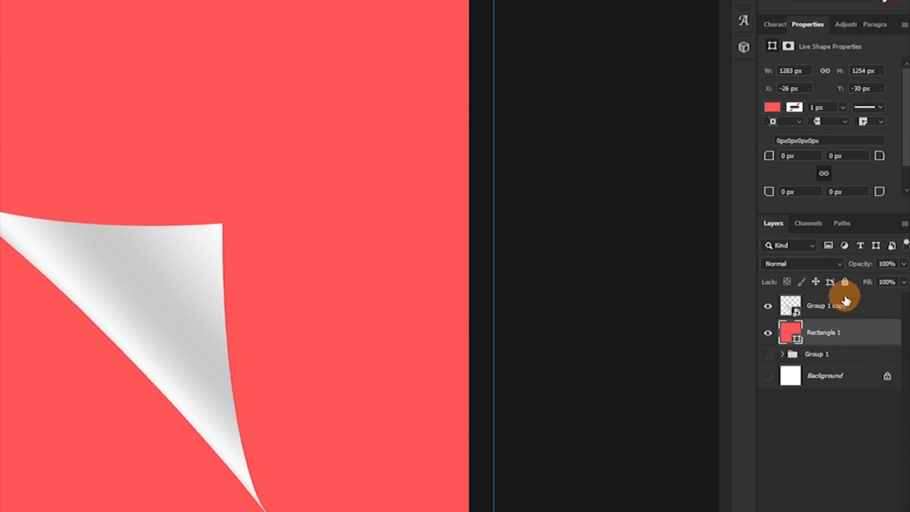
click(845, 282)
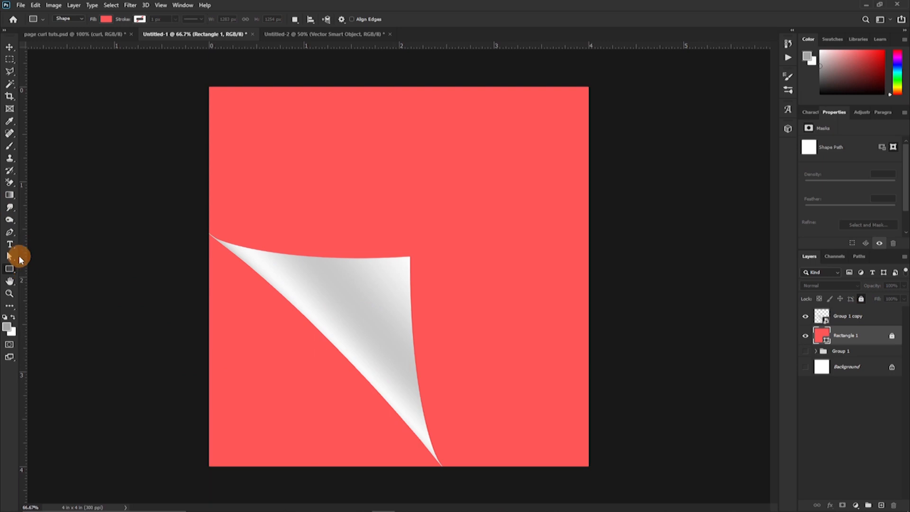
Draw a closed triangular Pen path from the curl's top-left end to its bottom-right end and around the canvas's bottom-left corner
click(9, 232)
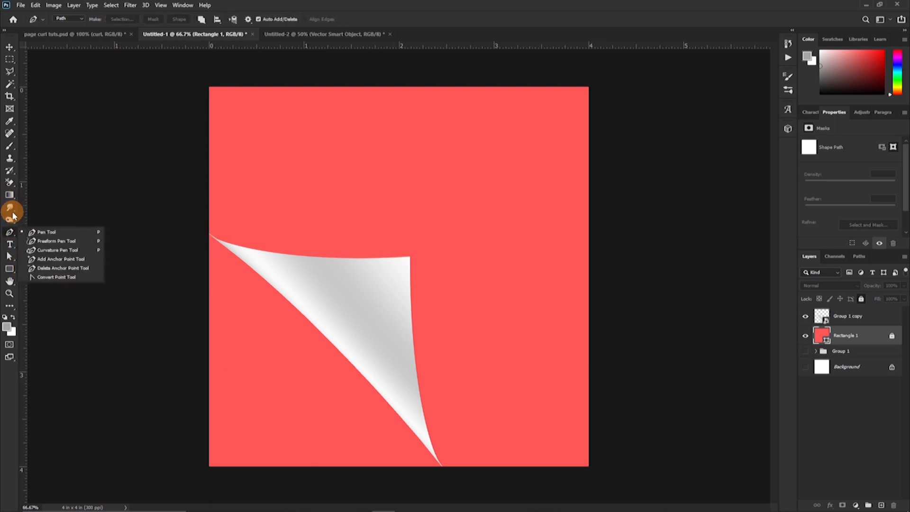
click(206, 233)
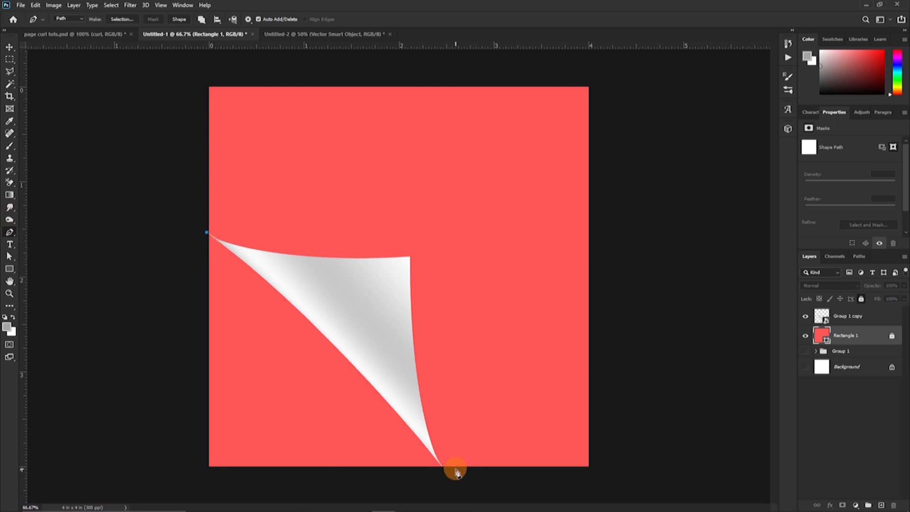
click(442, 467)
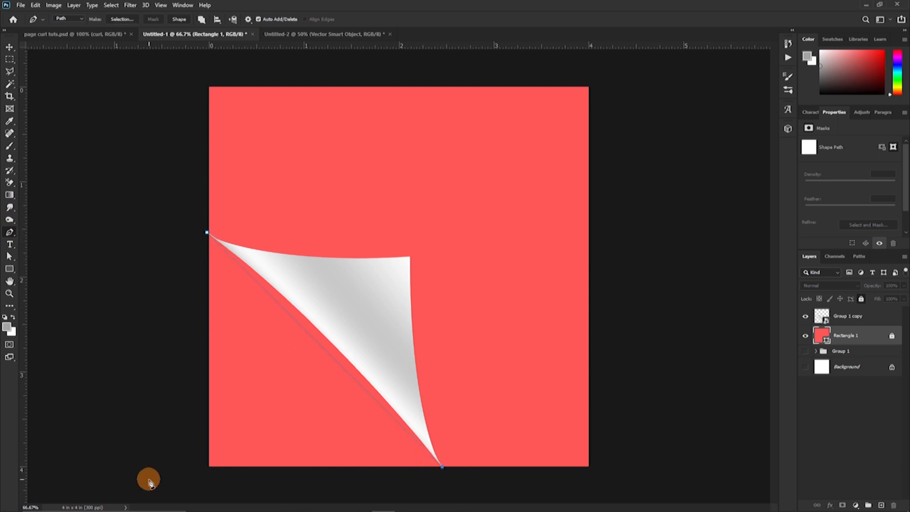
click(205, 469)
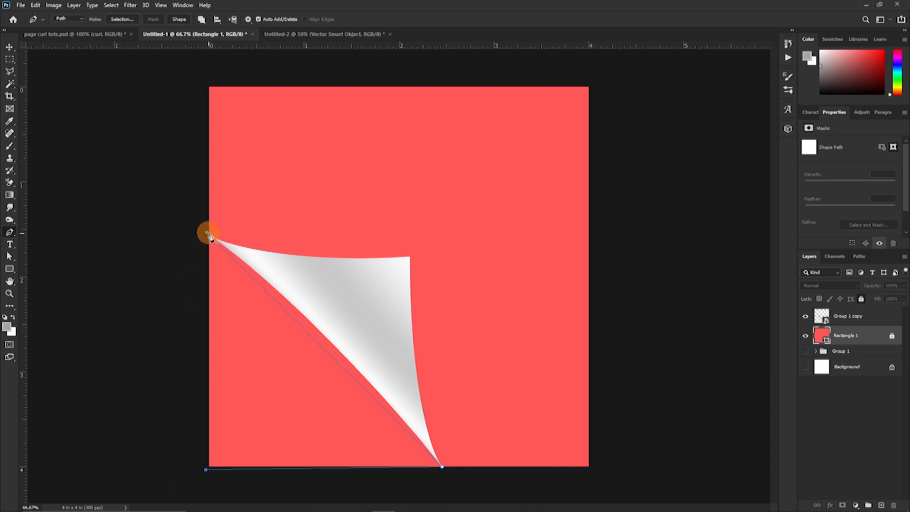
click(207, 234)
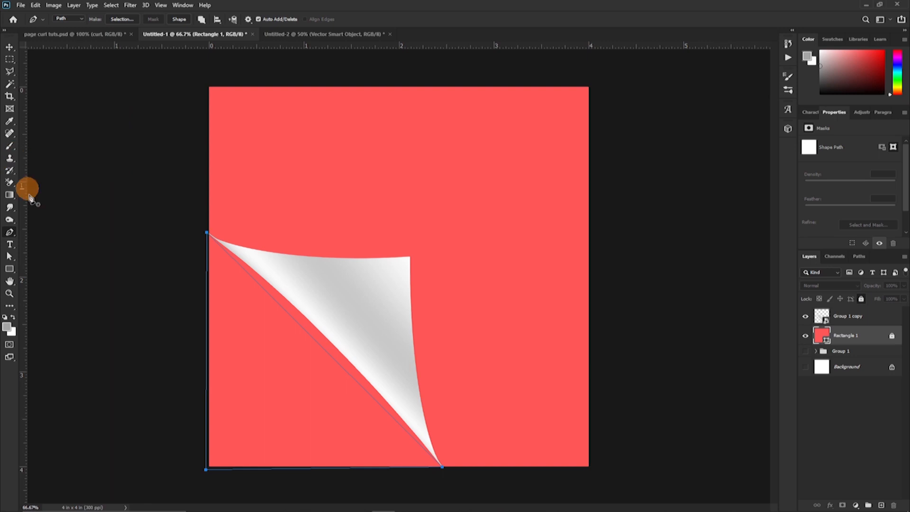
Curve the path along the curl's lower edge and convert it into a white shape filling the page's bottom-left corner
drag(207, 232, 267, 265)
drag(442, 467, 436, 455)
drag(435, 455, 432, 441)
click(201, 266)
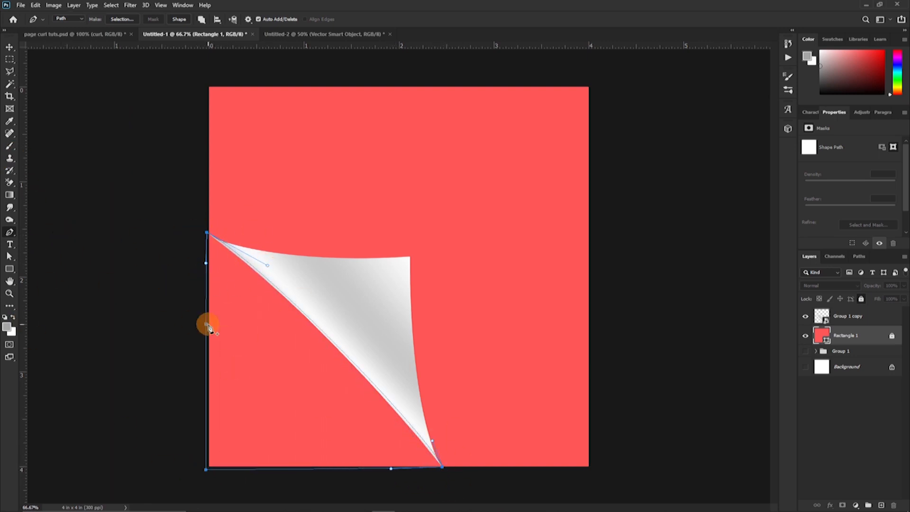
click(179, 19)
click(650, 188)
key(Return)
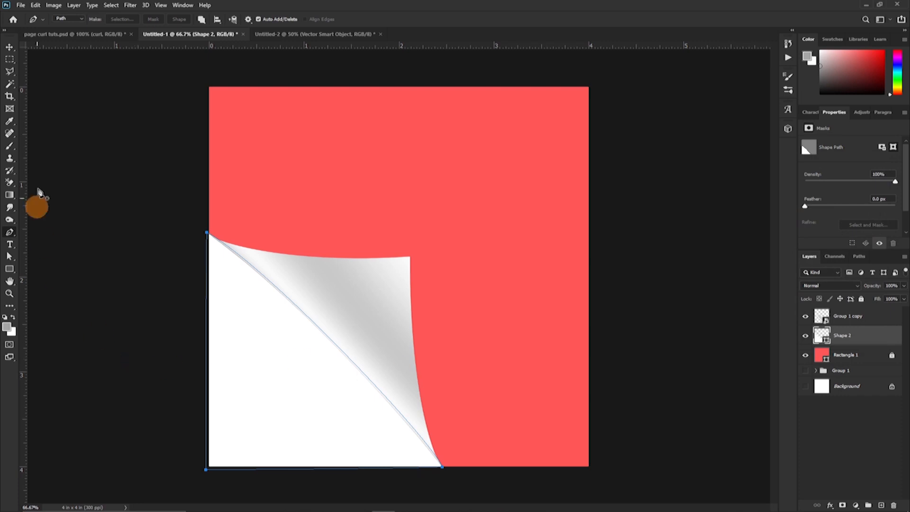
click(10, 48)
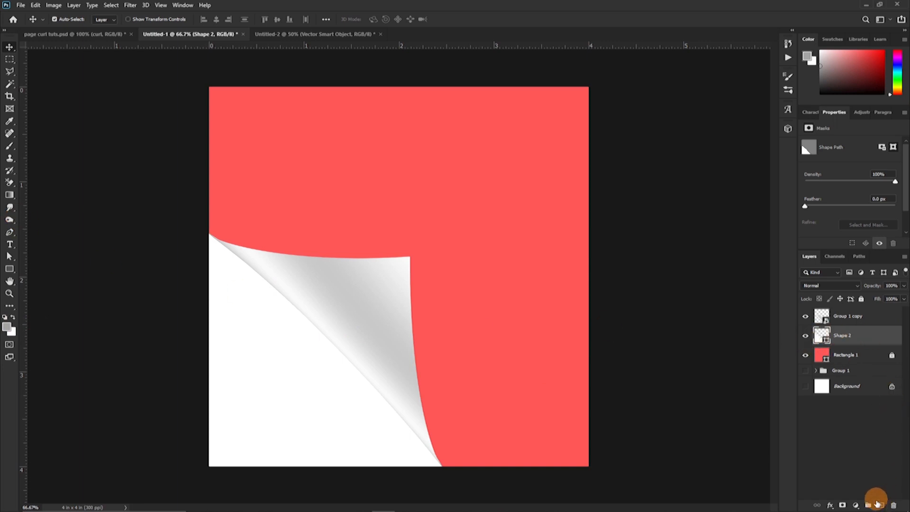
Add a new layer named shadow directly above Shape 2
click(880, 505)
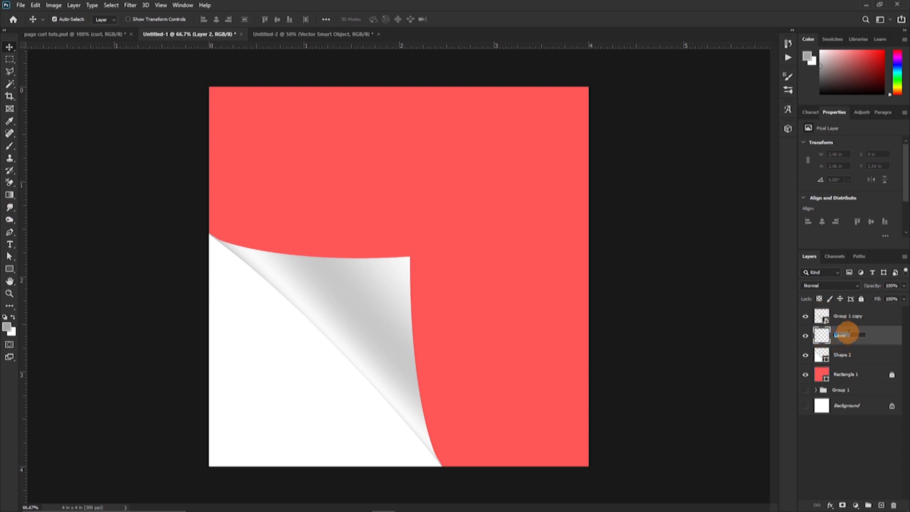
click(848, 333)
text(shadow)
Rename Shape 2 as corner and Group 1 copy as curl
double_click(842, 354)
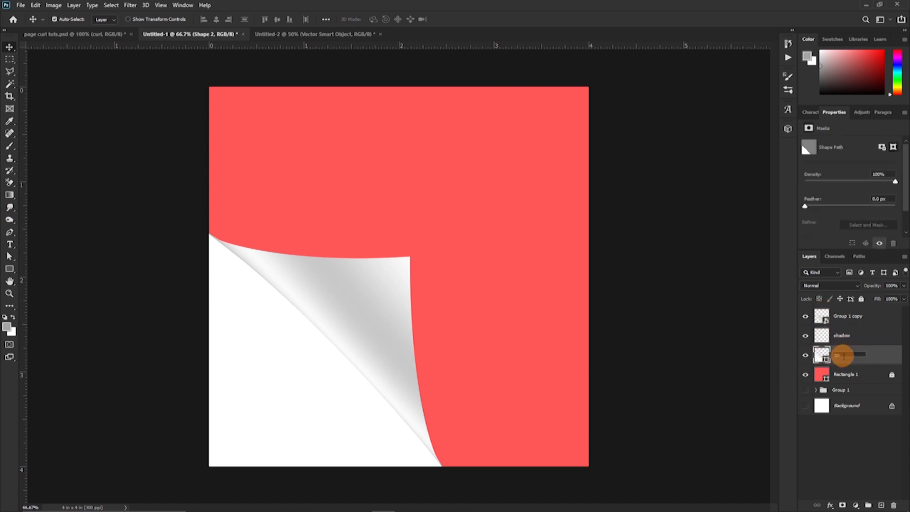
text(corner)
double_click(848, 316)
text(curl)
key(Return)
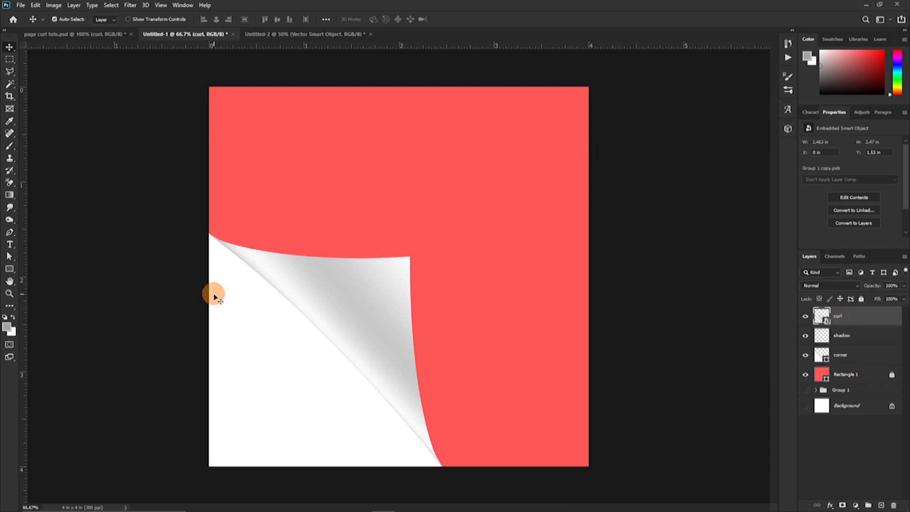
Select the shadow layer and reduce the Soft Round brush to 150 px for painting on it
click(859, 342)
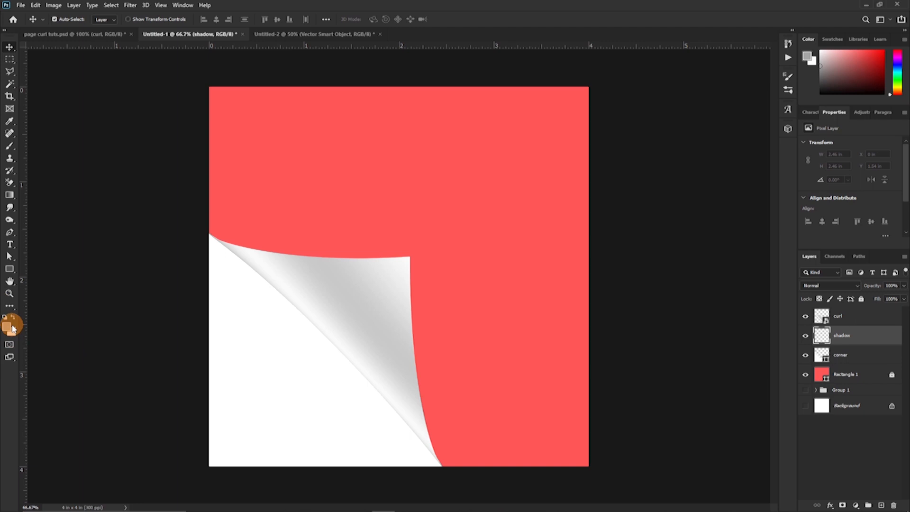
click(11, 146)
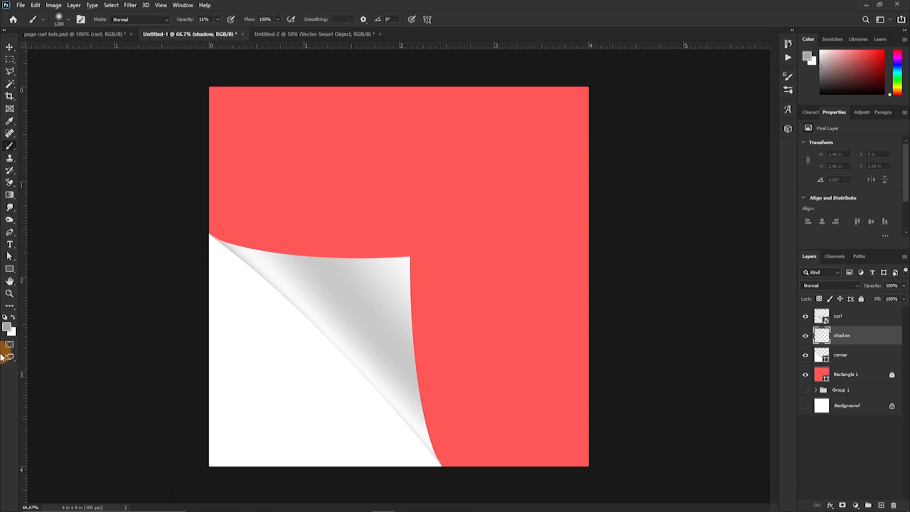
key(bracketleft)
key(bracketleft)
key(bracketleft)
key(bracketleft)
key(bracketleft)
key(bracketleft)
key(bracketleft)
key(bracketleft)
key(bracketleft)
key(bracketleft)
key(bracketleft)
key(bracketleft)
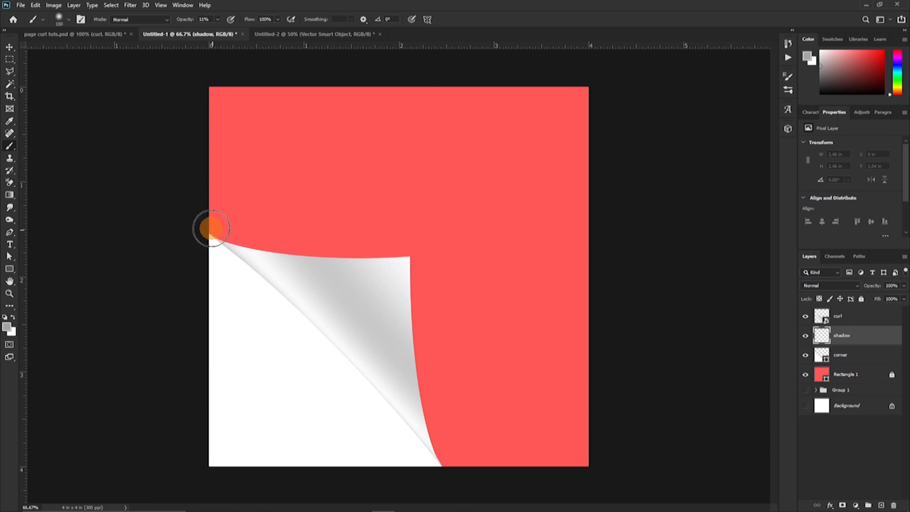
click(67, 21)
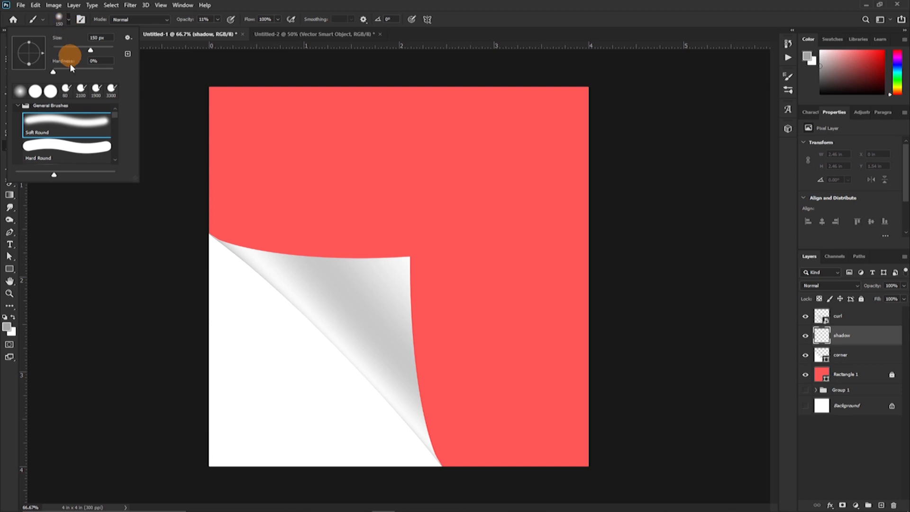
Paint a soft shadow in near-black #101010 at 11% opacity along the curl's lower diagonal edge on the shadow layer
click(6, 328)
mouse_move(699, 248)
mouse_down()
mouse_move(617, 299)
mouse_move(636, 294)
mouse_up()
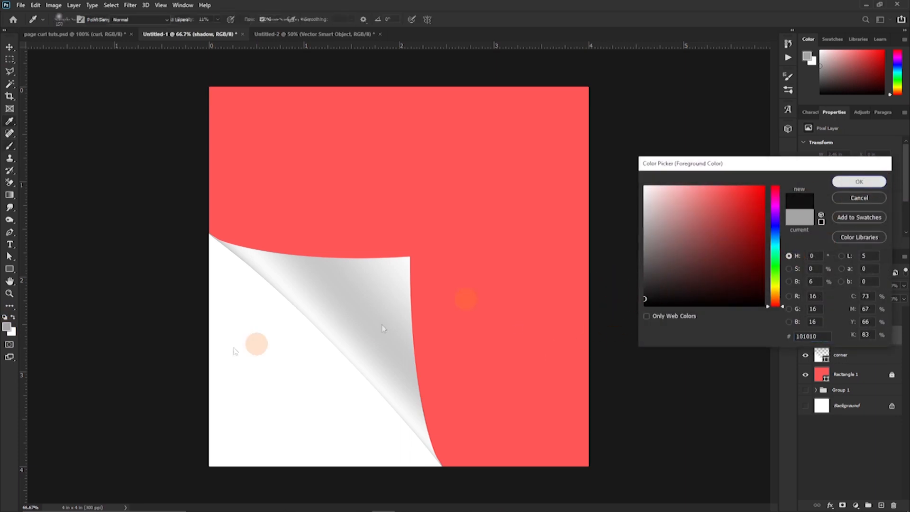
click(859, 182)
drag(213, 261, 220, 233)
drag(245, 274, 490, 491)
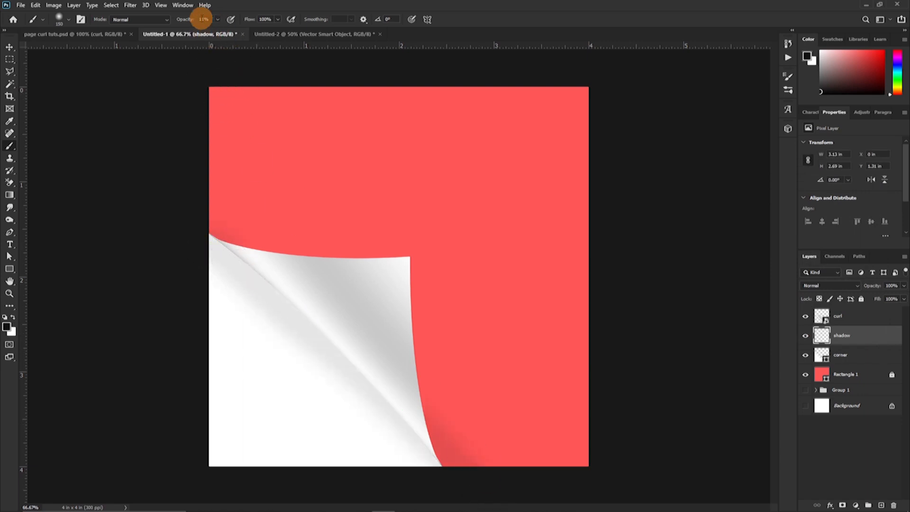
mouse_move(217, 232)
mouse_down()
mouse_move(293, 300)
mouse_move(518, 474)
mouse_up()
drag(291, 299, 502, 489)
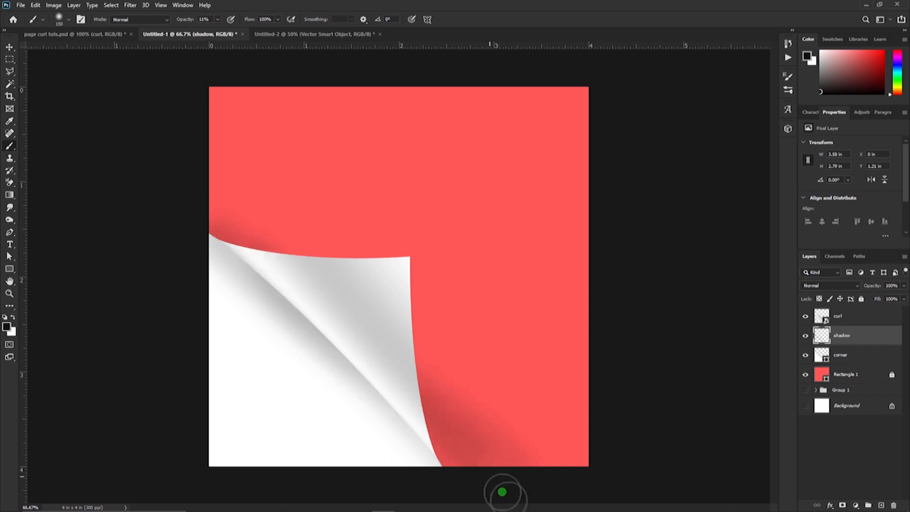
mouse_move(367, 383)
mouse_down()
mouse_move(516, 498)
mouse_move(168, 270)
mouse_move(484, 437)
mouse_move(525, 488)
mouse_move(473, 447)
mouse_up()
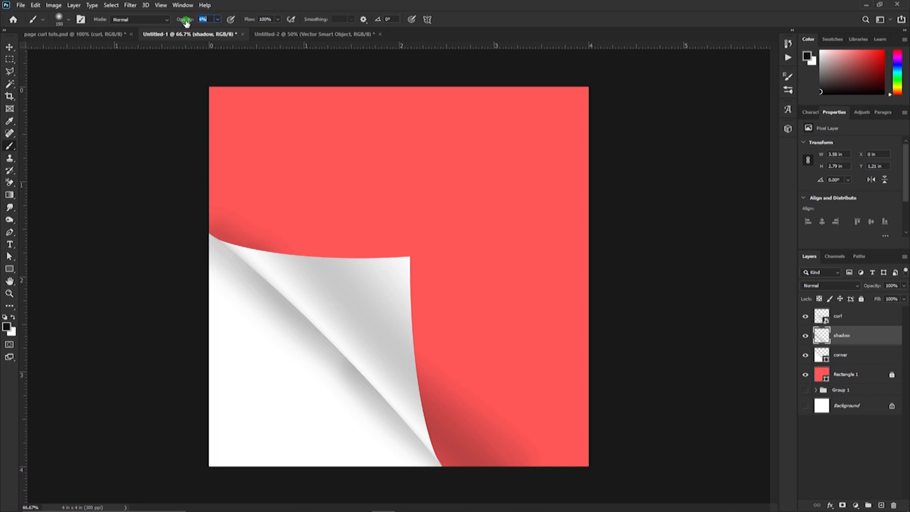
Paint a broader, fainter shadow with the brush enlarged to 500 px at 4% opacity, and clip the shadow layer to corner
key(bracketright)
key(bracketright)
key(bracketright)
key(bracketright)
key(bracketright)
key(bracketright)
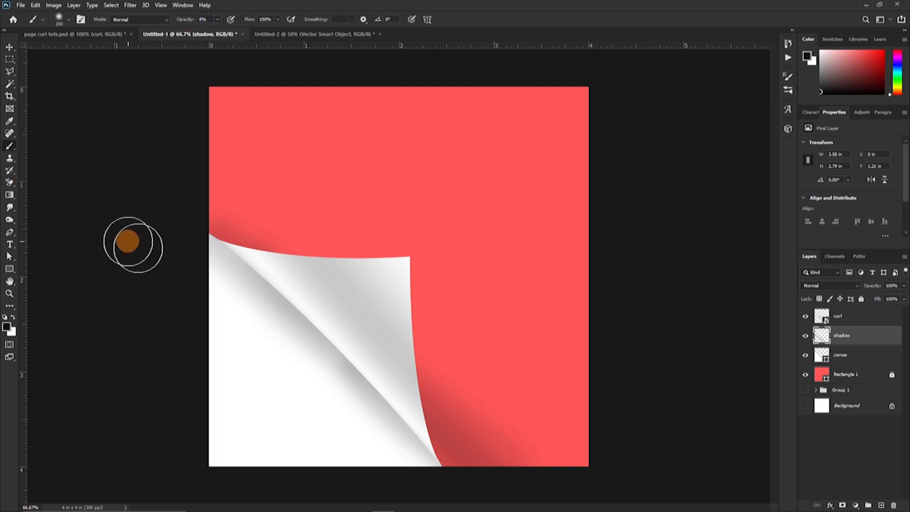
mouse_move(208, 261)
mouse_down()
mouse_move(355, 448)
mouse_move(358, 429)
mouse_up()
mouse_move(282, 317)
mouse_down()
mouse_move(398, 445)
mouse_move(38, 365)
mouse_up()
mouse_move(372, 315)
mouse_down()
mouse_move(32, 59)
mouse_move(461, 321)
mouse_up()
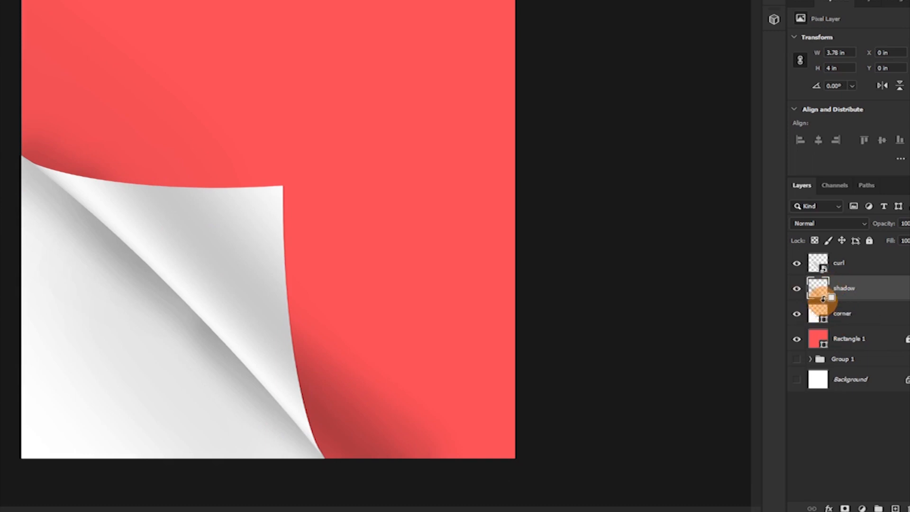
alt+click(823, 298)
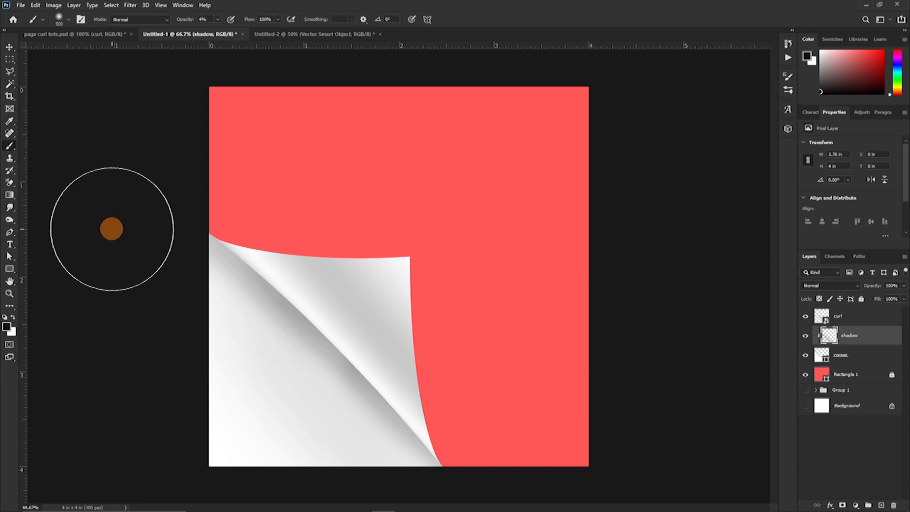
Switch to the Untitled-2 document, inspect its finished curl, and hide the Rectangle 2 layer and the curl group
click(9, 293)
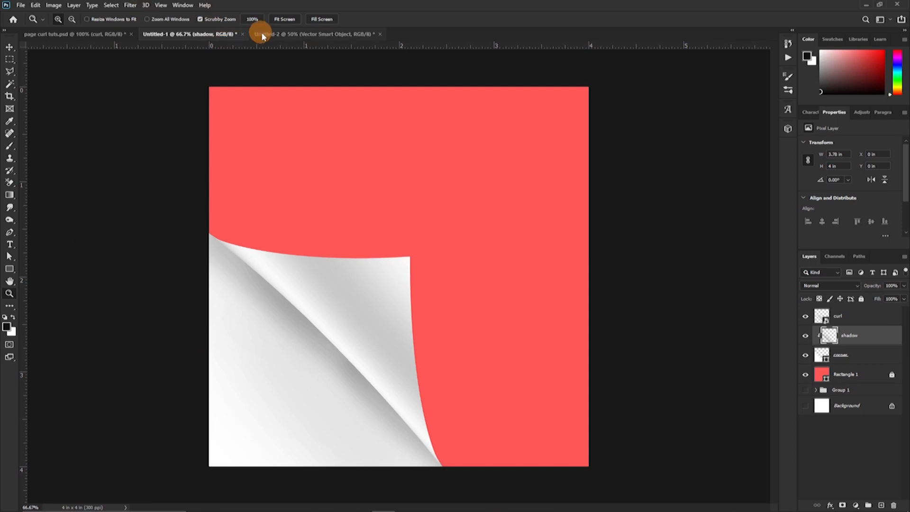
click(277, 35)
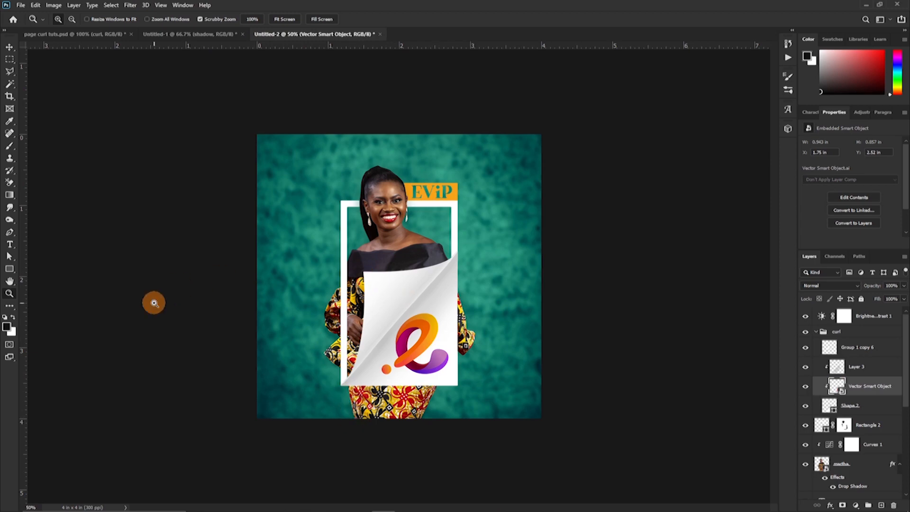
drag(153, 303, 375, 294)
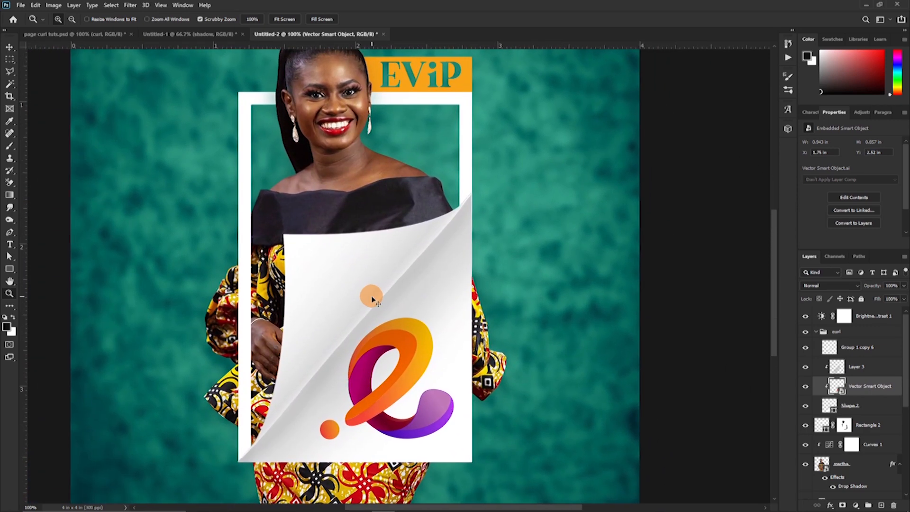
alt+click(372, 299)
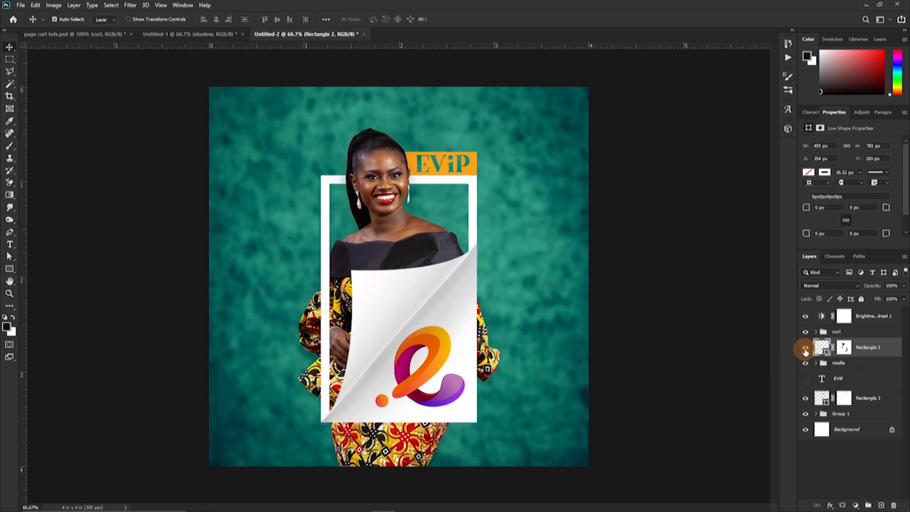
click(805, 347)
click(805, 332)
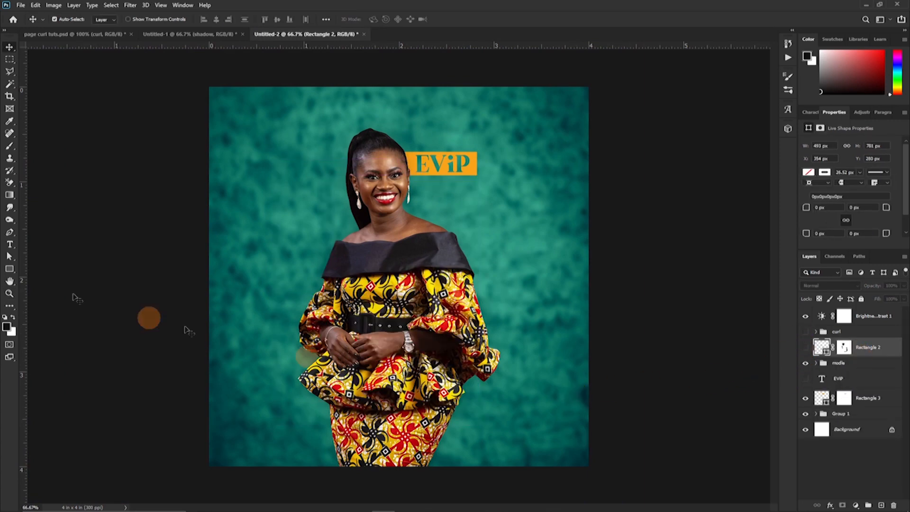
Draw a white outlined frame about 492 x 781 px around the model, place it below Rectangle 2, and hide Rectangle 3
click(9, 269)
mouse_move(296, 173)
mouse_down()
mouse_move(462, 431)
mouse_move(446, 439)
mouse_up()
click(10, 47)
drag(409, 180, 440, 182)
click(806, 416)
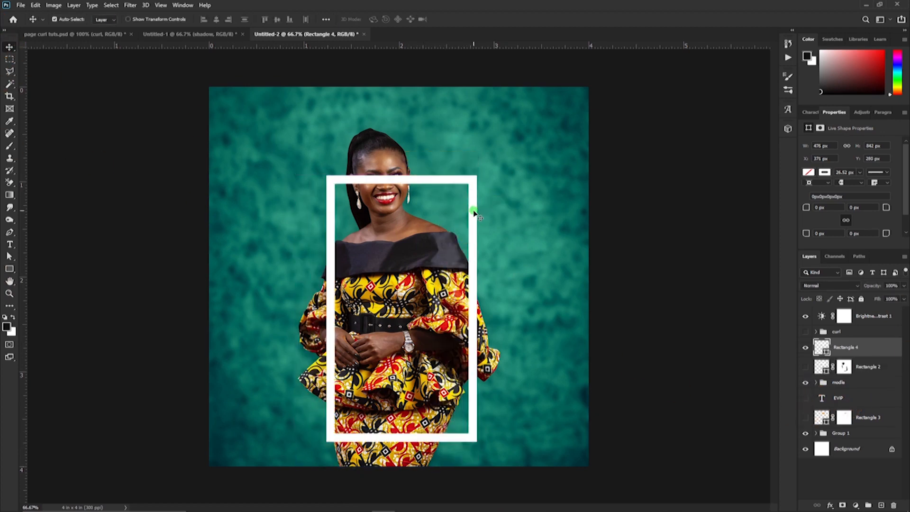
drag(853, 346, 853, 389)
drag(858, 425, 856, 356)
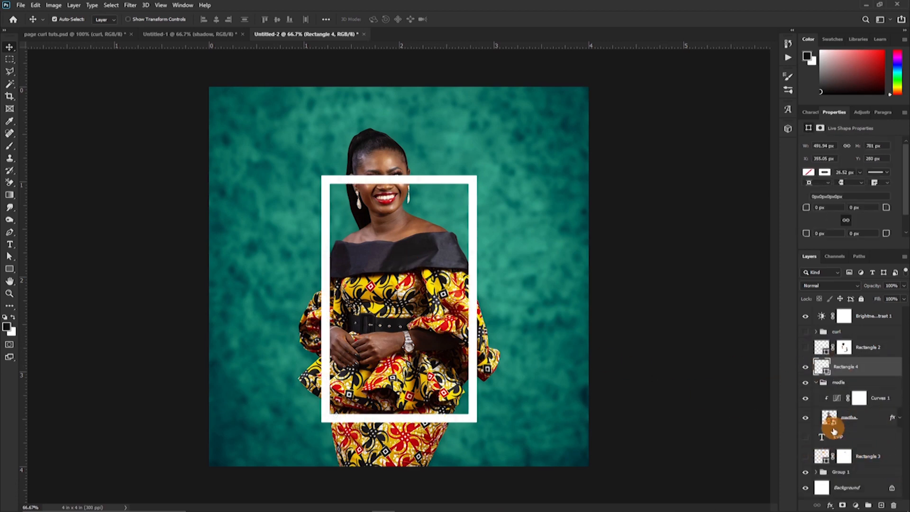
Mask Rectangle 4 using the model's outline as a selection, painting away the frame over her head and shoulders, and deselect
click(842, 505)
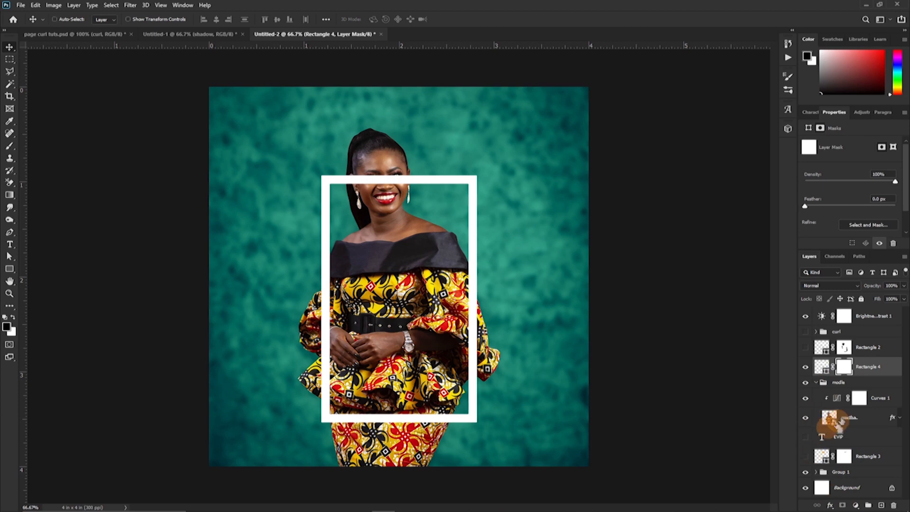
ctrl+click(828, 418)
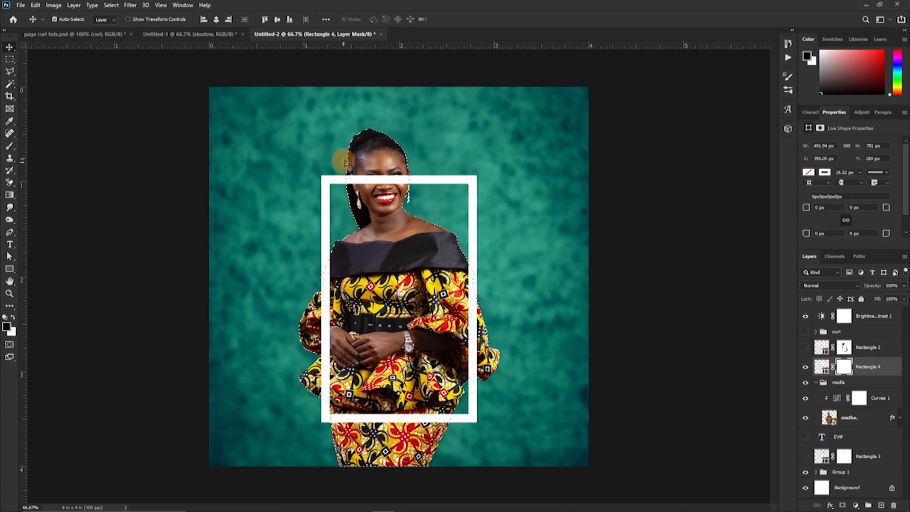
click(10, 145)
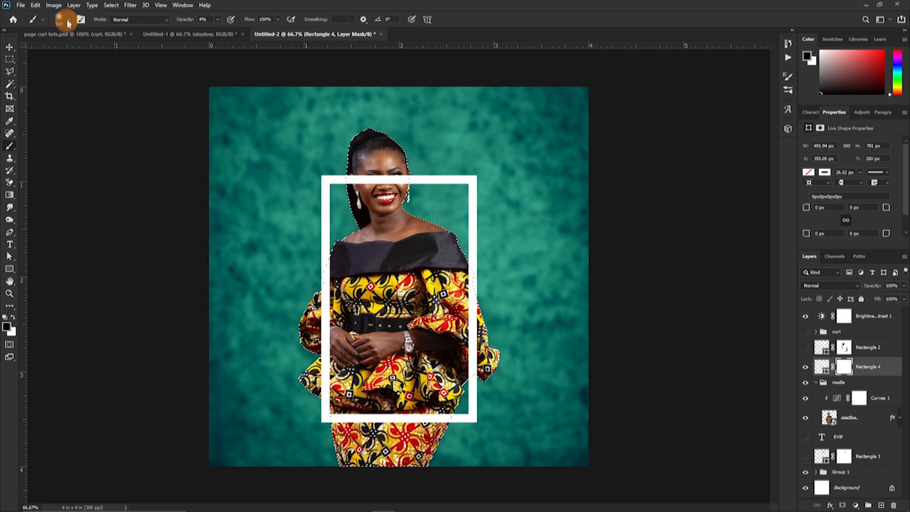
click(64, 19)
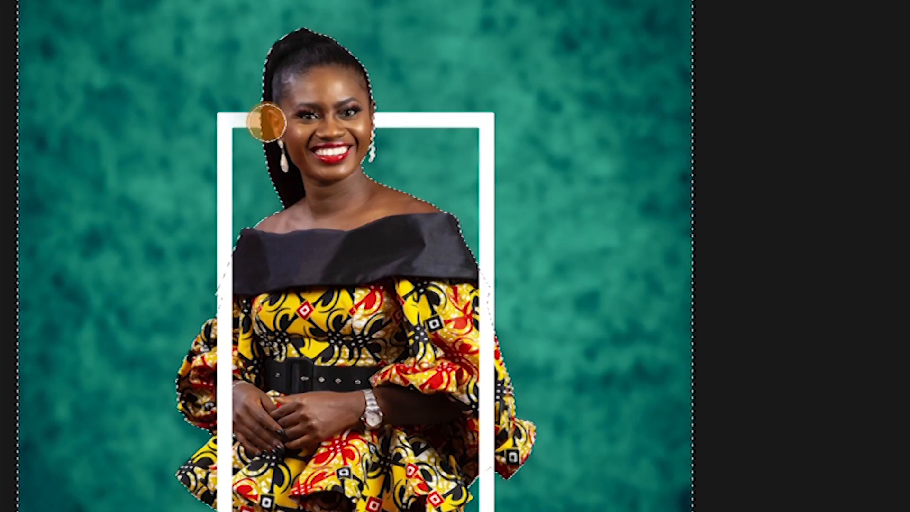
click(487, 266)
click(223, 247)
key(ctrl+d)
Group the curl, shadow and corner layers in Untitled-1 and bring the group into Untitled-2 above Rectangle 4
click(183, 33)
key(v)
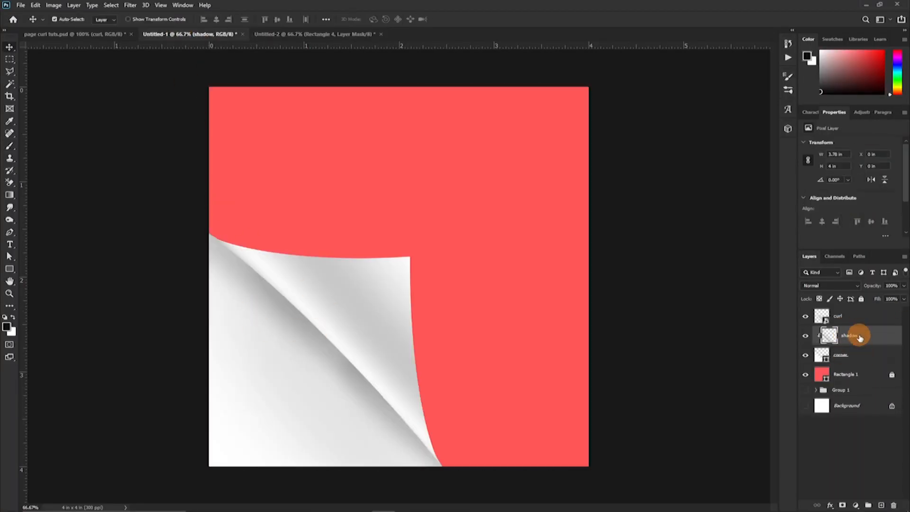
click(861, 355)
shift+click(856, 319)
key(ctrl+g)
drag(385, 309, 432, 423)
Rotate the curl group about -89.5° and narrow it to fit the lower part of the white frame, anchored at the frame's lower-right corner
key(ctrl+t)
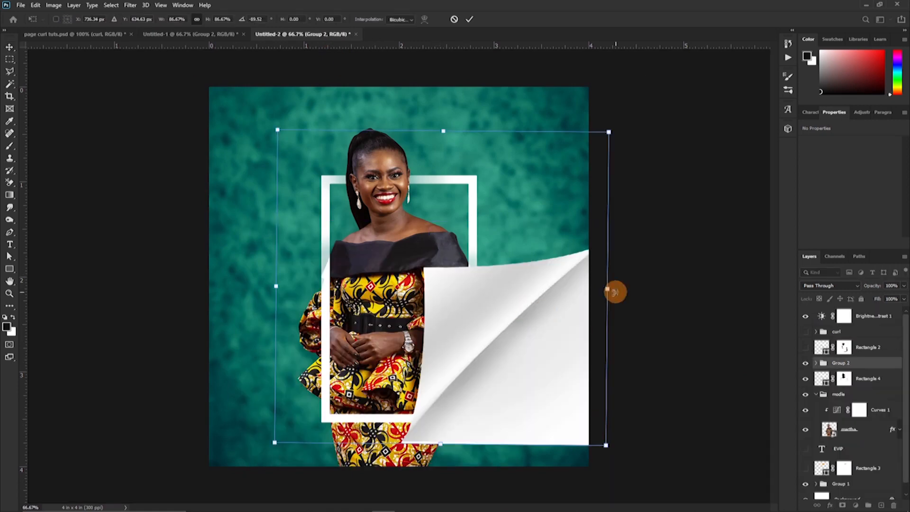
drag(524, 303, 396, 285)
drag(146, 422, 210, 425)
drag(391, 312, 392, 345)
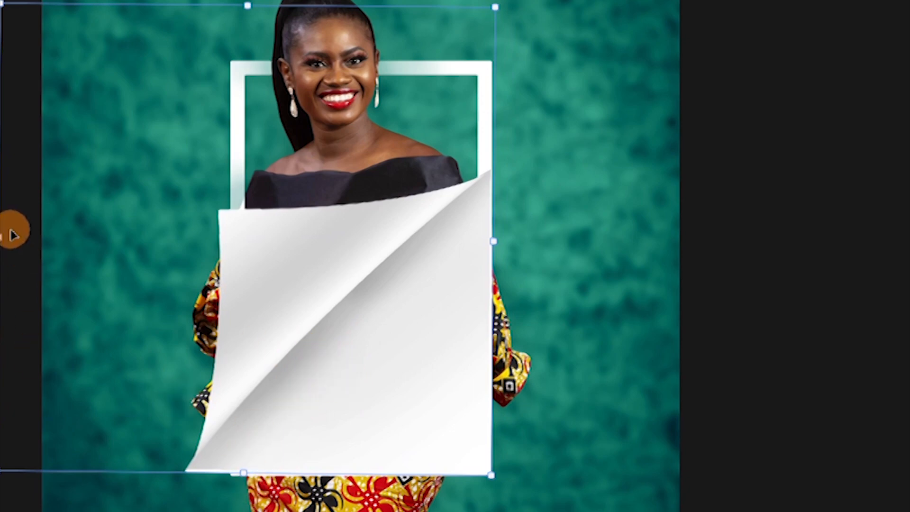
drag(2, 232, 61, 244)
click(501, 465)
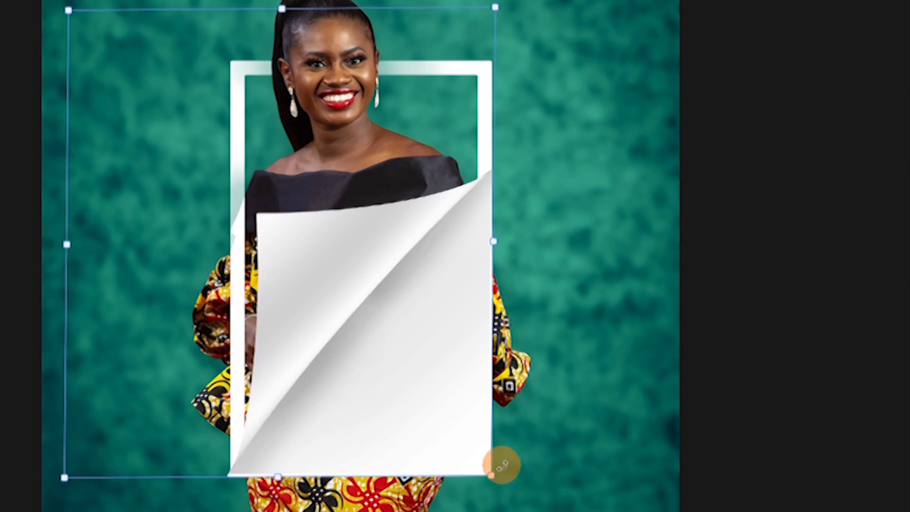
Fine-tune the curl group's size and angle so its edges line up with the frame's right and bottom edges
drag(493, 238, 492, 239)
drag(489, 476, 491, 476)
drag(65, 478, 72, 476)
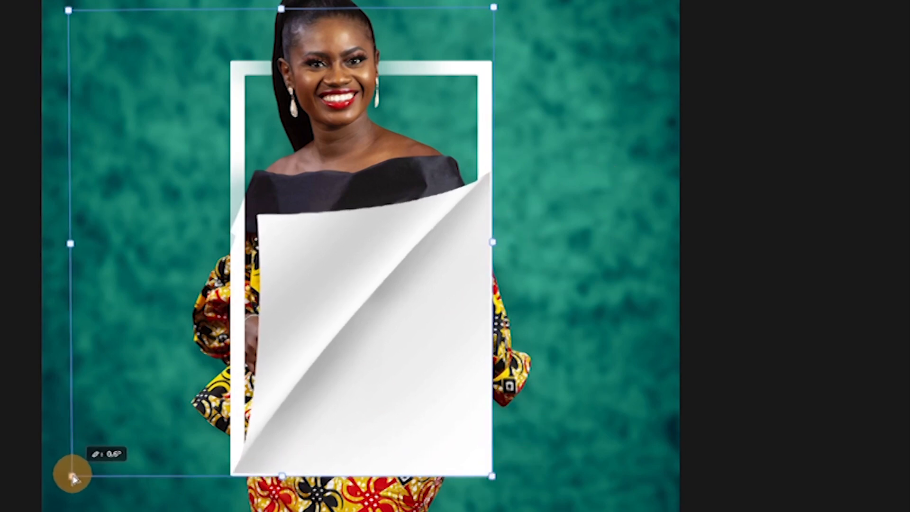
key(Return)
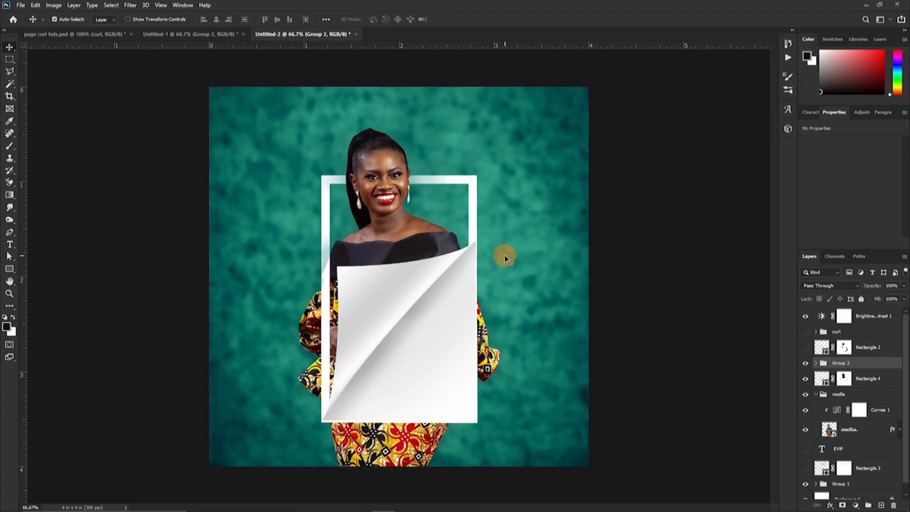
key(ctrl+t)
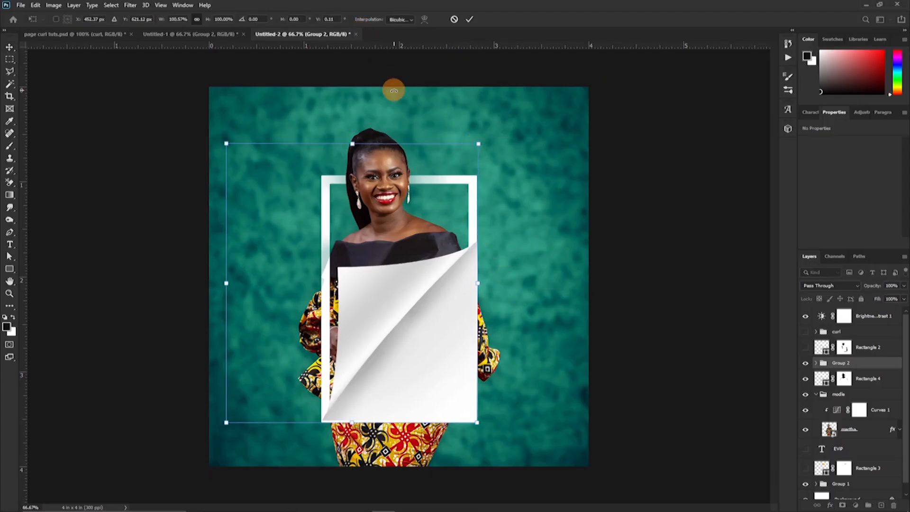
click(469, 19)
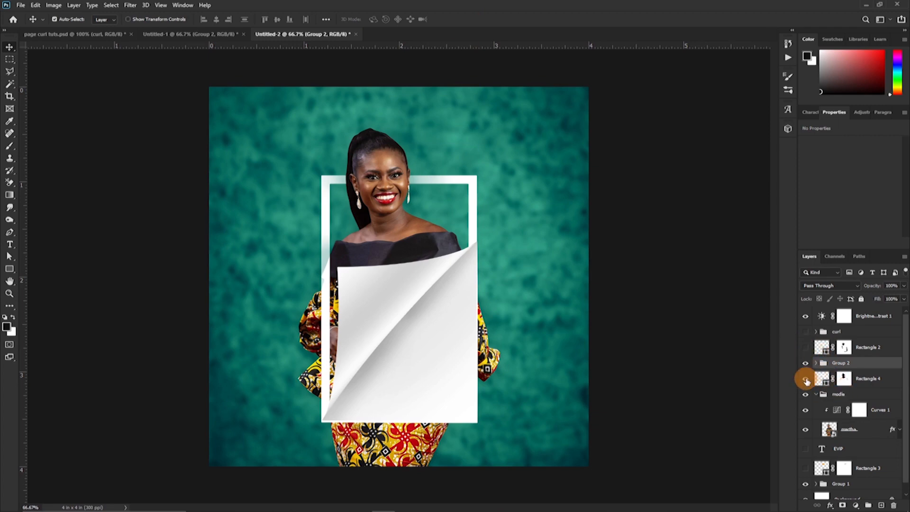
Check the Rectangle 4 frame by toggling its visibility, and paint white on its mask to restore the faded stretch of its left side
click(805, 378)
click(805, 378)
click(804, 378)
click(805, 378)
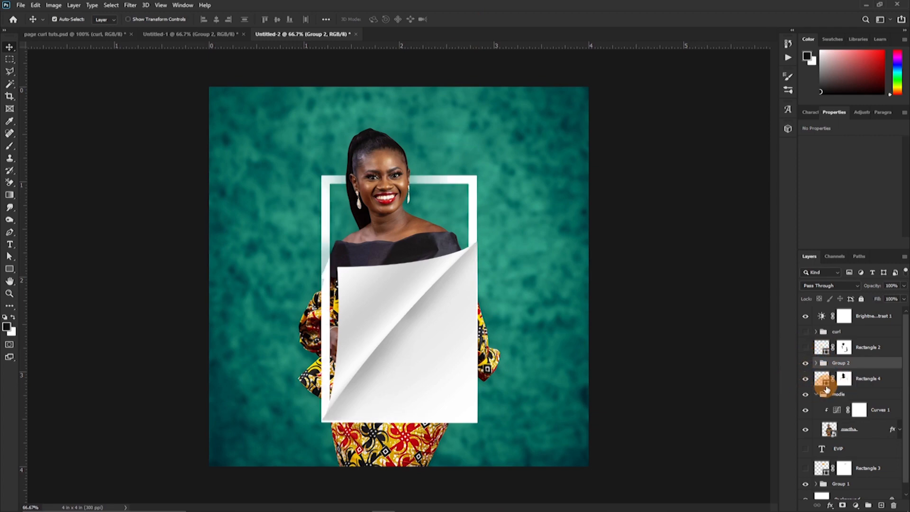
click(844, 378)
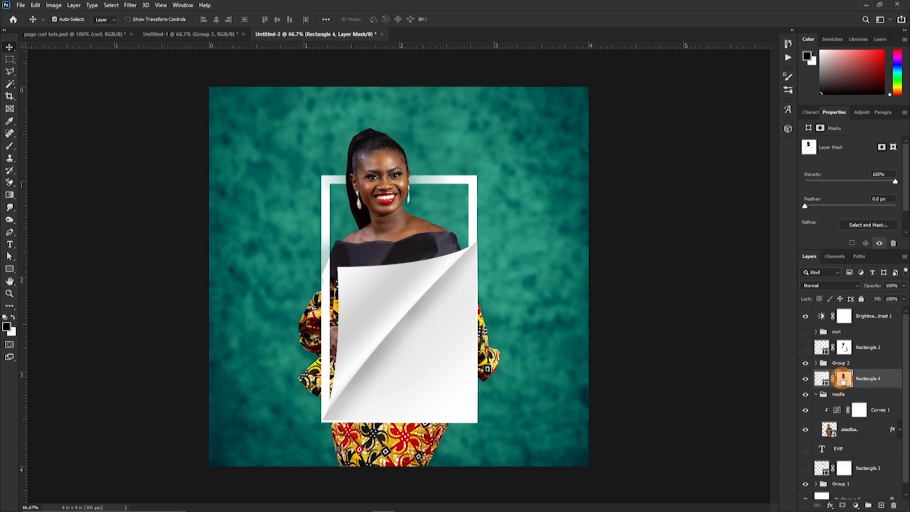
key(b)
key(x)
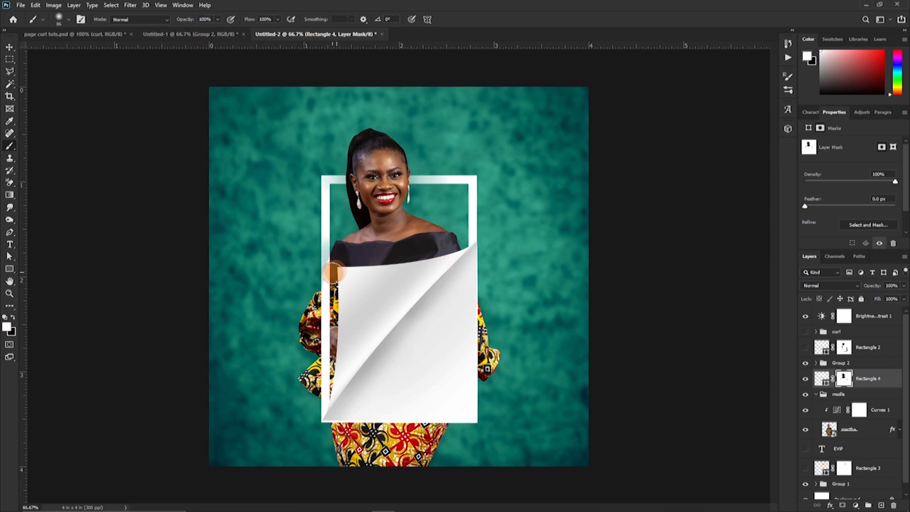
drag(322, 261, 321, 254)
Free-transform the curl and corner layers individually by small amounts to fit them to the frame's lower edge and corner
key(ctrl+plus)
key(ctrl+plus)
scroll(197, 450, down, 5)
key(v)
click(243, 317)
key(ctrl+t)
drag(244, 336, 245, 348)
key(Return)
click(848, 417)
key(ctrl+t)
drag(167, 342, 161, 346)
key(Return)
key(ctrl+0)
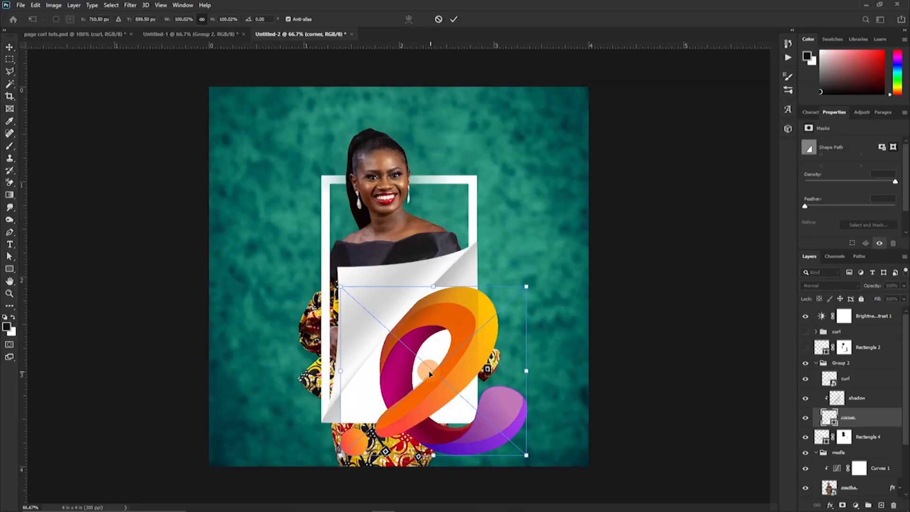
drag(532, 456, 469, 377)
drag(412, 343, 423, 360)
drag(351, 303, 380, 328)
drag(423, 366, 418, 362)
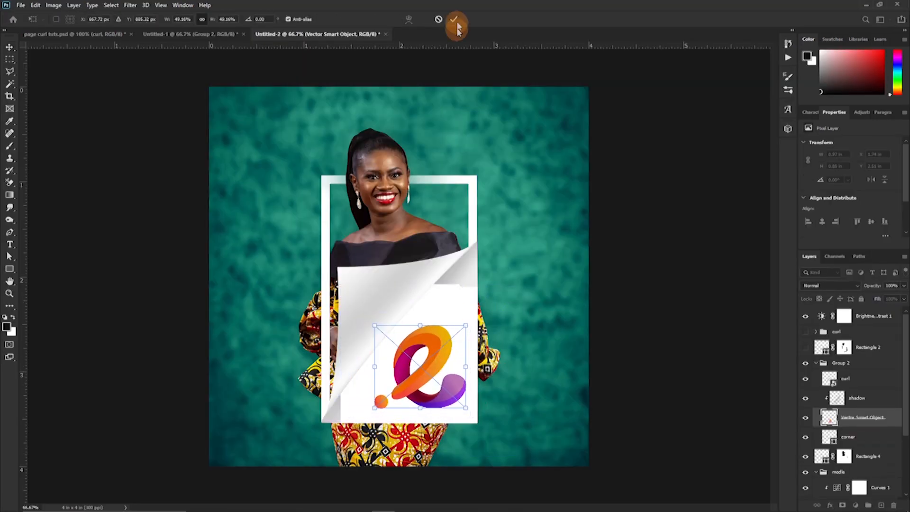
click(454, 19)
key(ctrl+plus)
key(ctrl+plus)
key(ctrl+0)
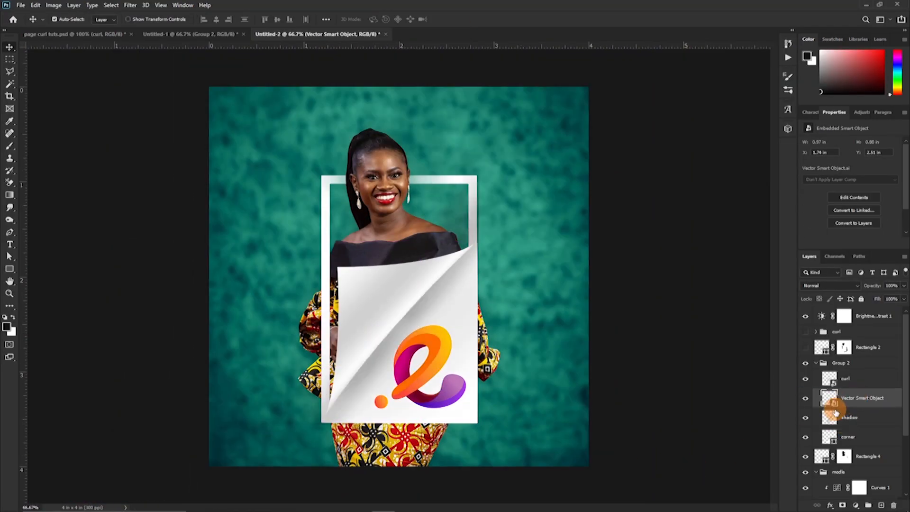
key(Delete)
Place the colourful e logo as a smart object over the white corner and scale it to about 1.07 x 0.98 in
click(867, 382)
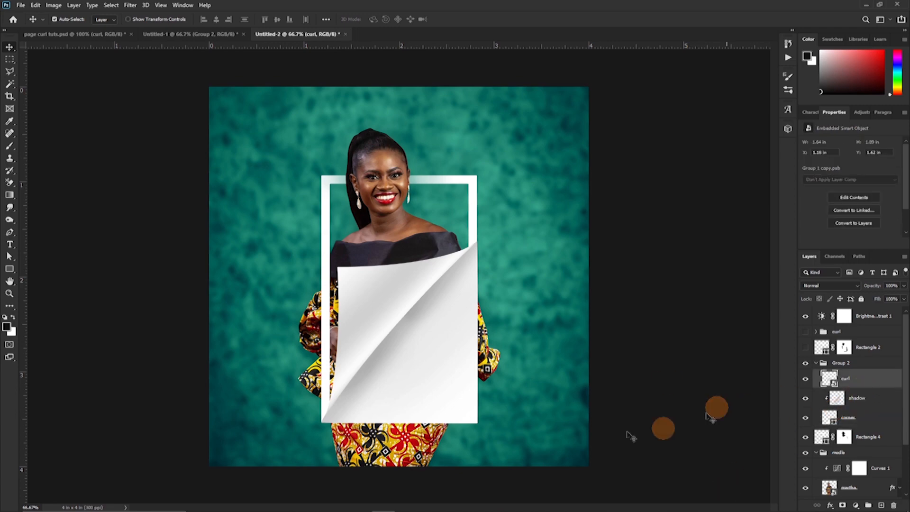
click(407, 502)
drag(595, 219, 432, 350)
drag(524, 264, 440, 341)
drag(413, 369, 438, 344)
click(453, 19)
Move the logo layer below shadow so it is clipped to corner, nudge it slightly upward, and show the Rectangle 3 layer
drag(865, 379, 859, 426)
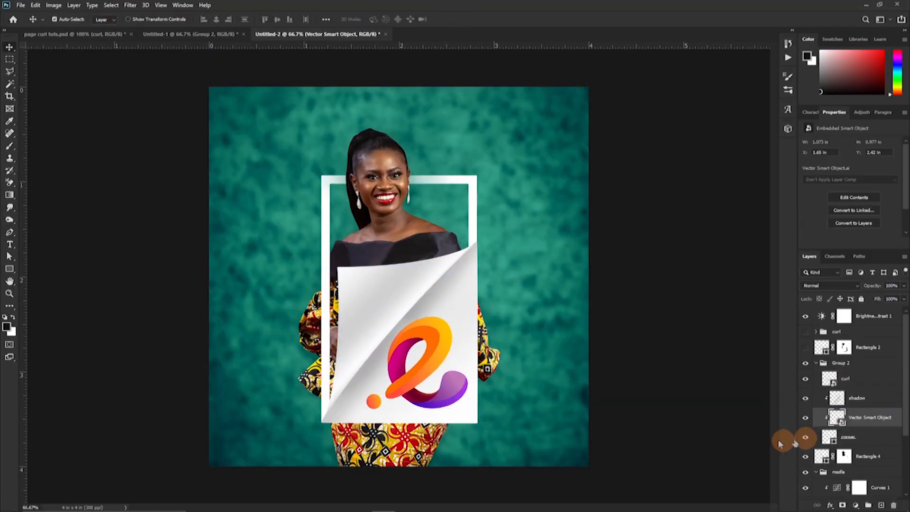
mouse_move(450, 400)
mouse_down()
mouse_move(458, 390)
mouse_move(448, 397)
mouse_up()
click(816, 362)
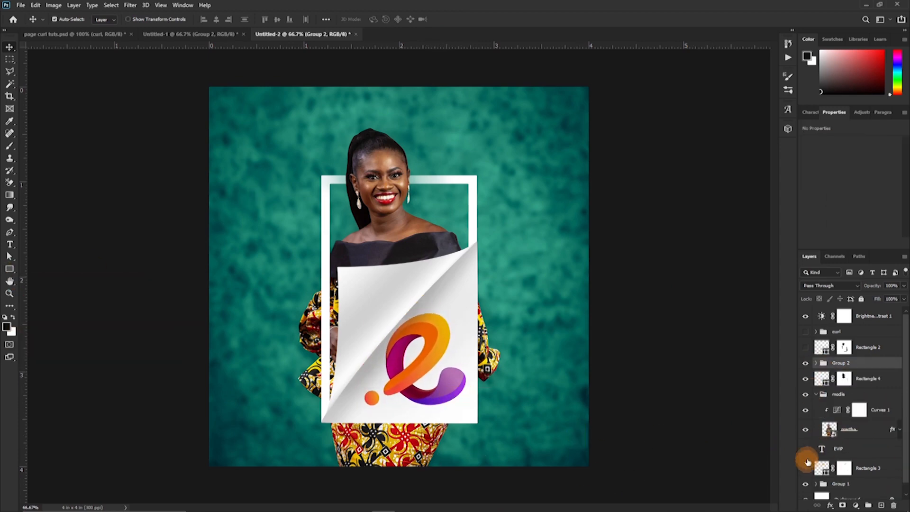
click(805, 467)
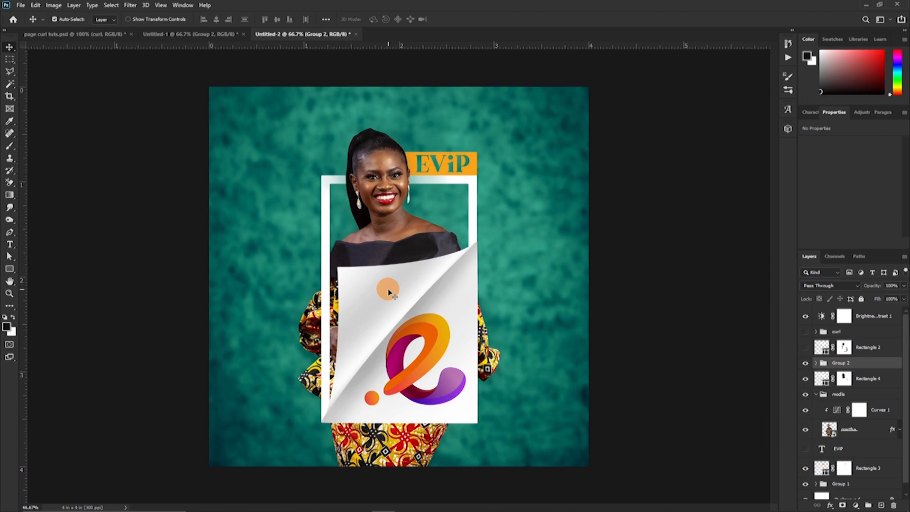
Examine the frame, the curl's shading and edges and the clipped logo up close, and review the whole composition
key(ctrl+plus)
key(ctrl+plus)
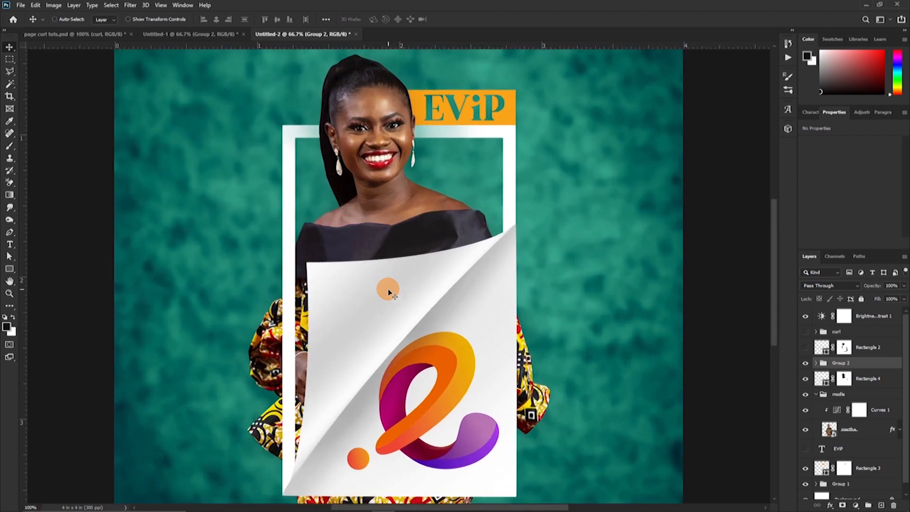
drag(469, 346, 485, 154)
drag(459, 272, 464, 212)
drag(498, 341, 292, 284)
drag(299, 86, 360, 317)
drag(335, 238, 378, 339)
drag(199, 217, 531, 356)
drag(541, 280, 403, 411)
drag(501, 443, 451, 260)
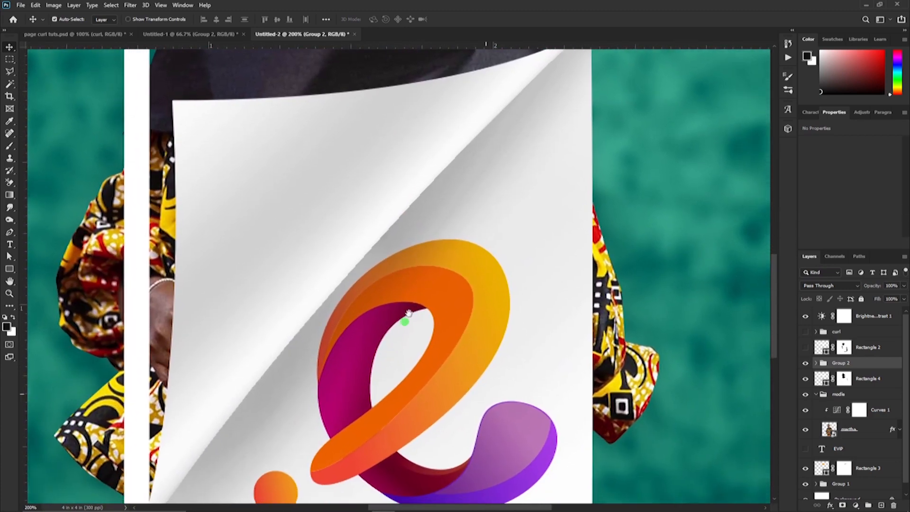
drag(404, 315, 429, 279)
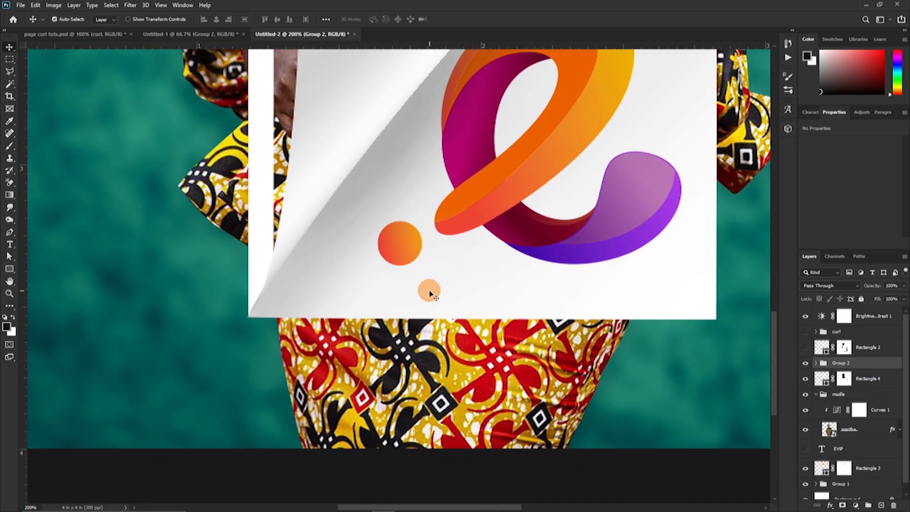
scroll(430, 294, down, 3)
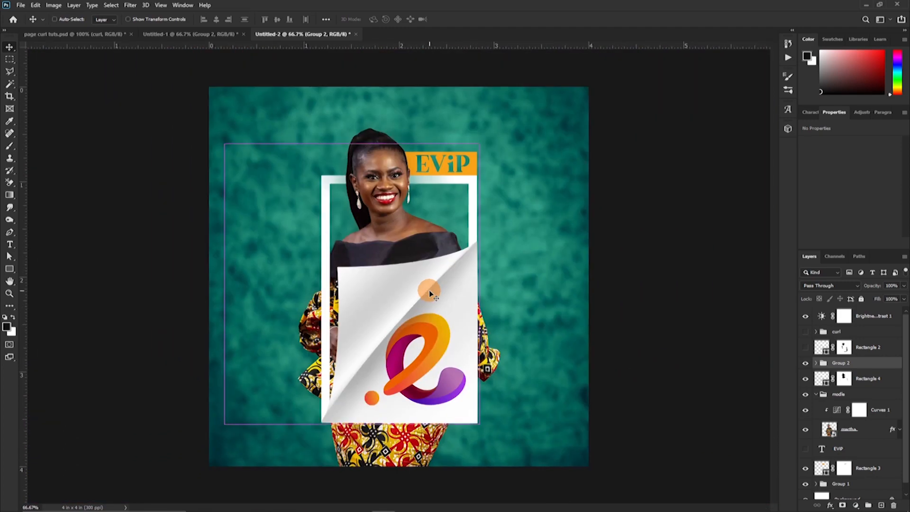